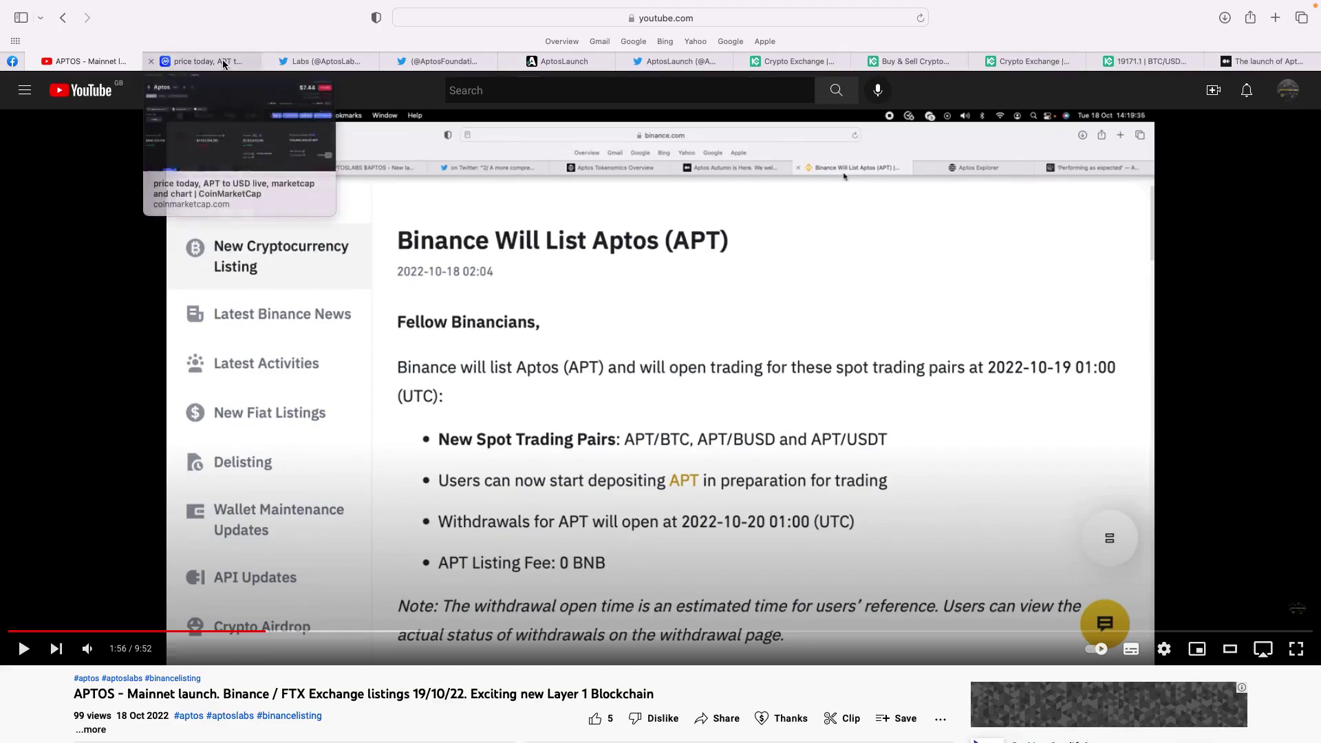
Step: Switch to CoinMarketCap's Aptos (APT) price page and scroll down to its spot markets table
click(223, 62)
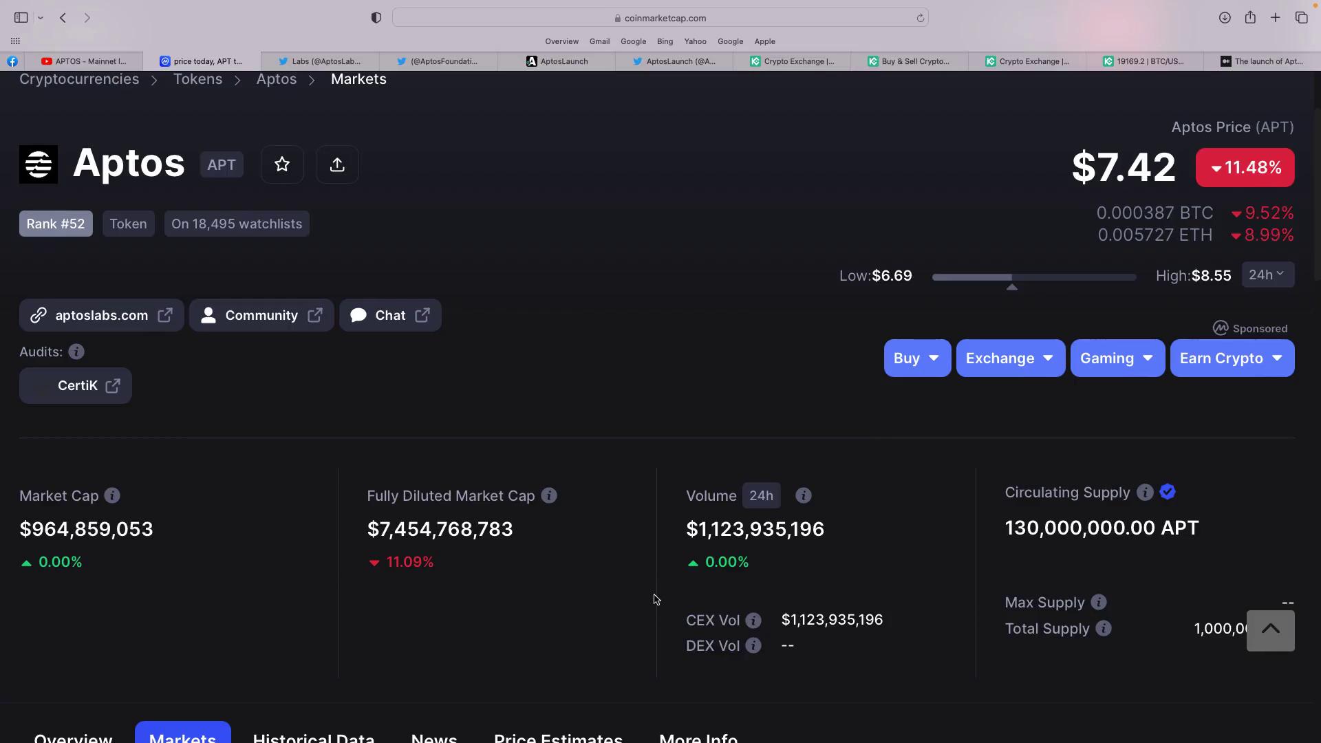
scroll(654, 598, down, 6)
scroll(656, 600, down, 5)
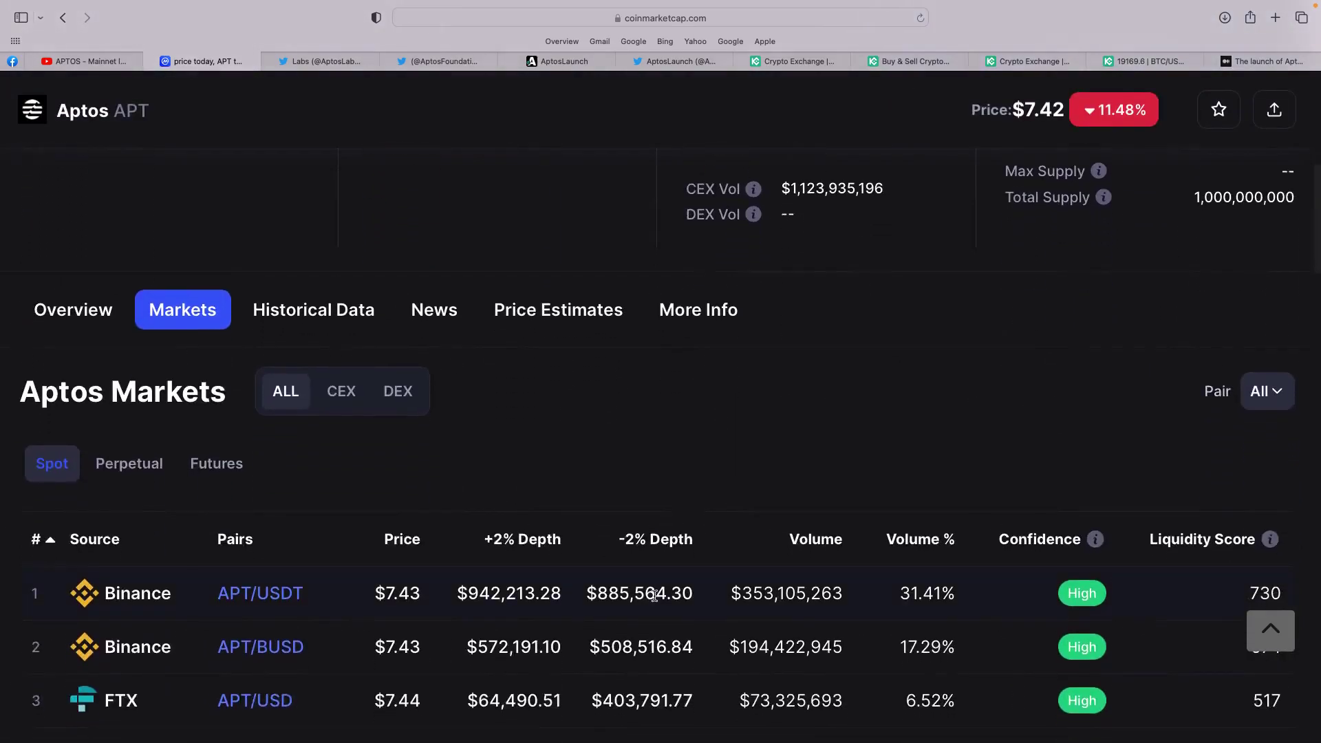
scroll(654, 595, down, 1)
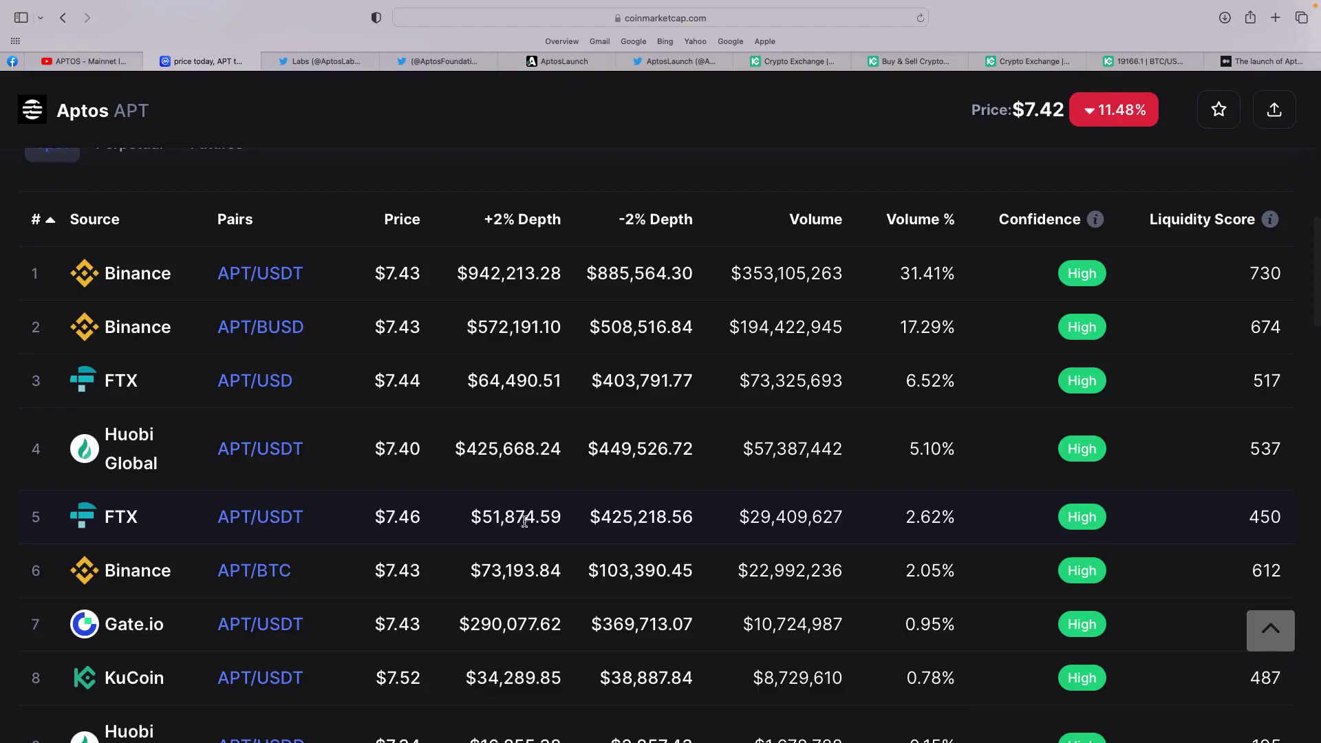
scroll(525, 515, down, 3)
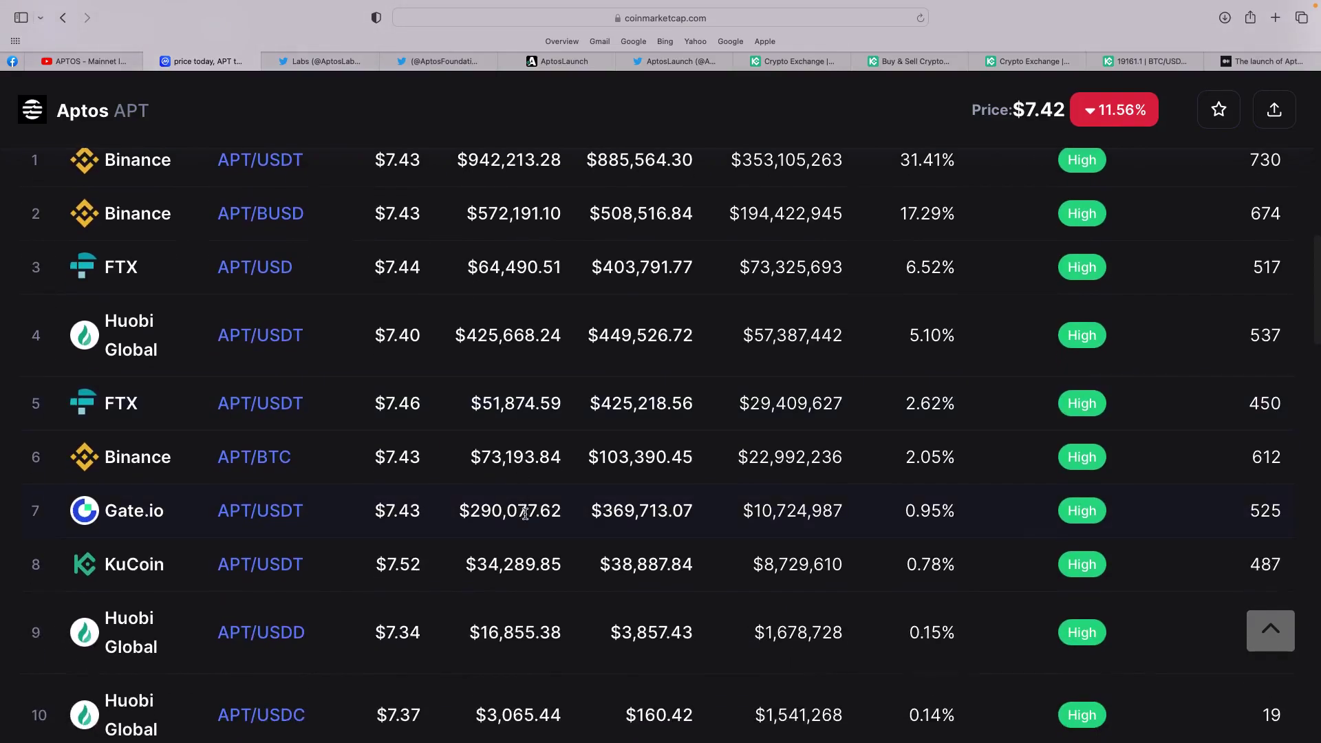
scroll(525, 514, down, 3)
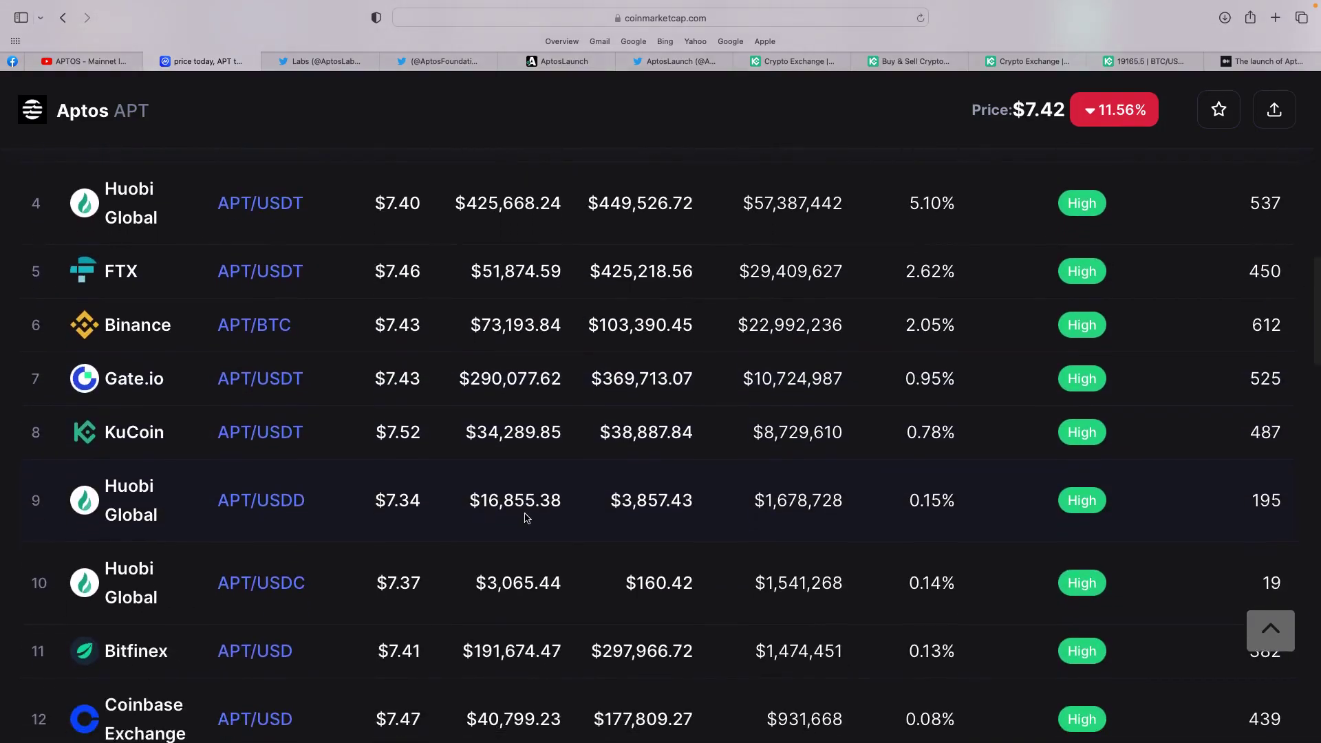
scroll(526, 518, down, 3)
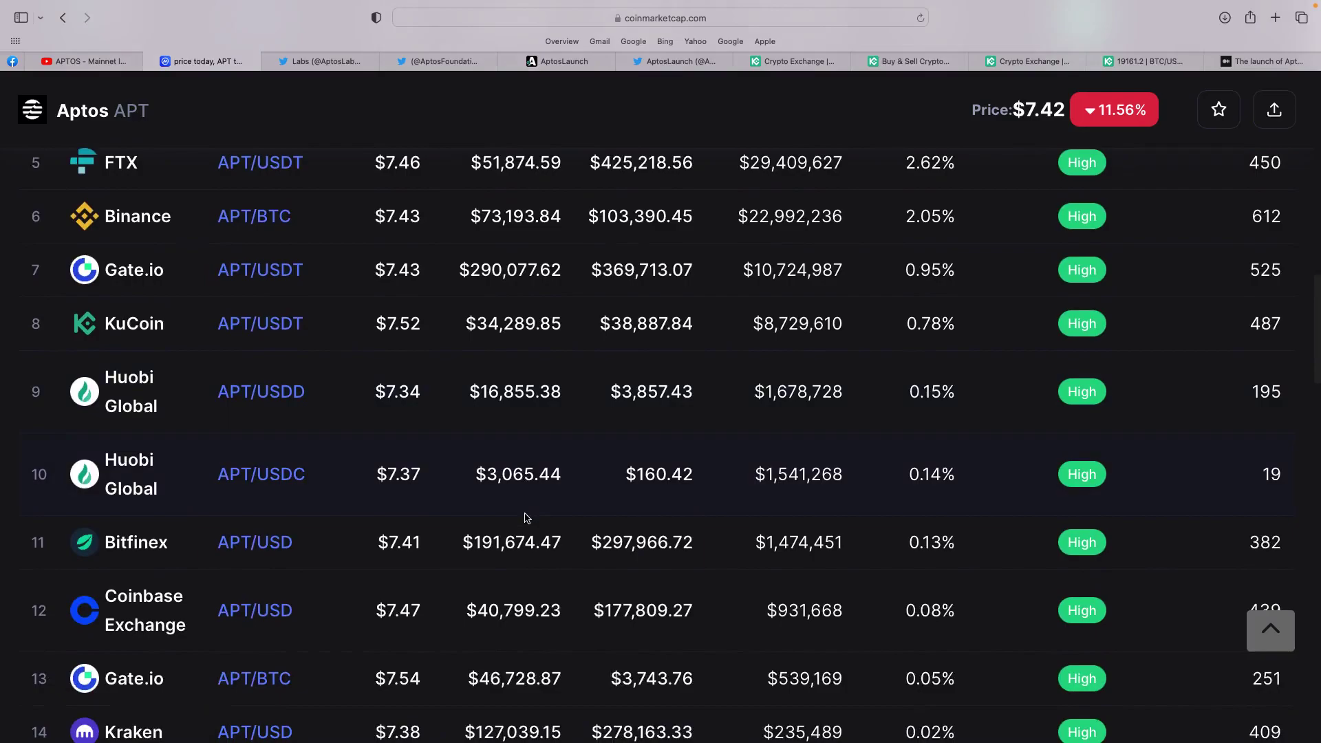
scroll(527, 517, down, 2)
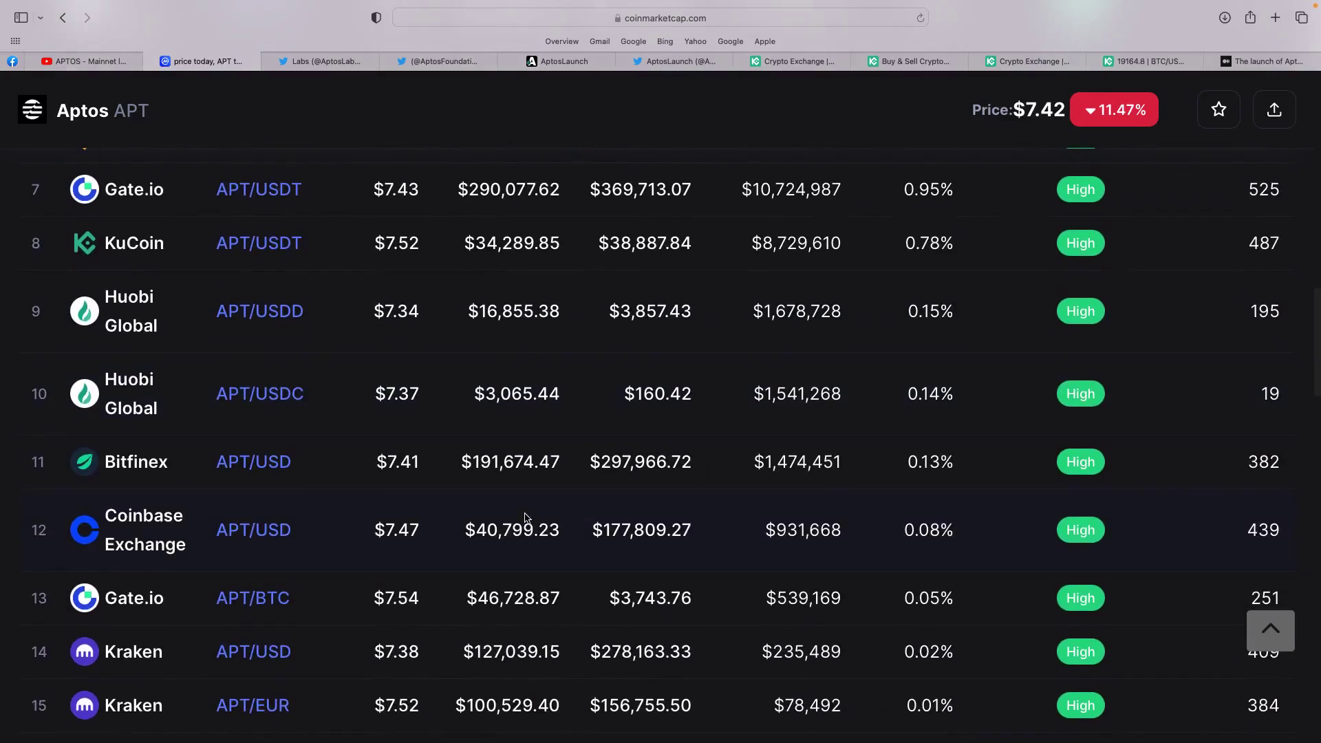
scroll(526, 517, down, 3)
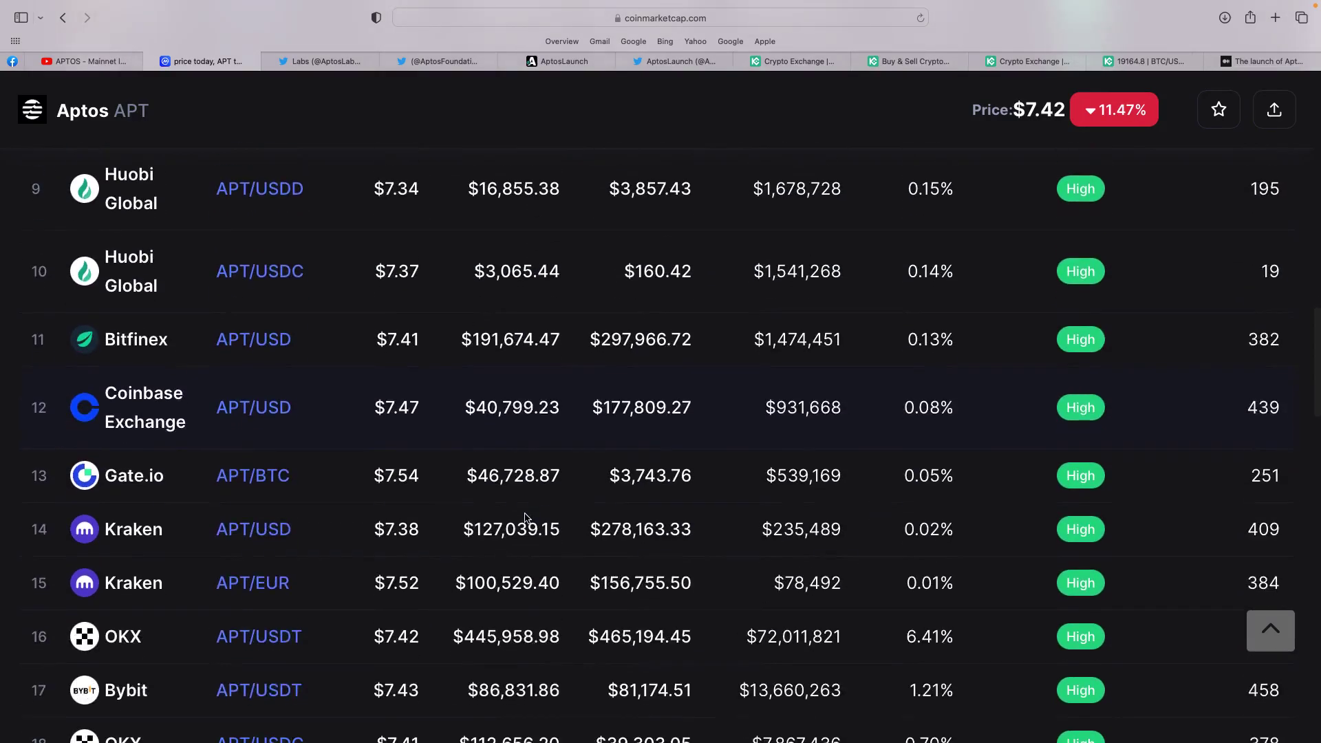
scroll(527, 517, down, 3)
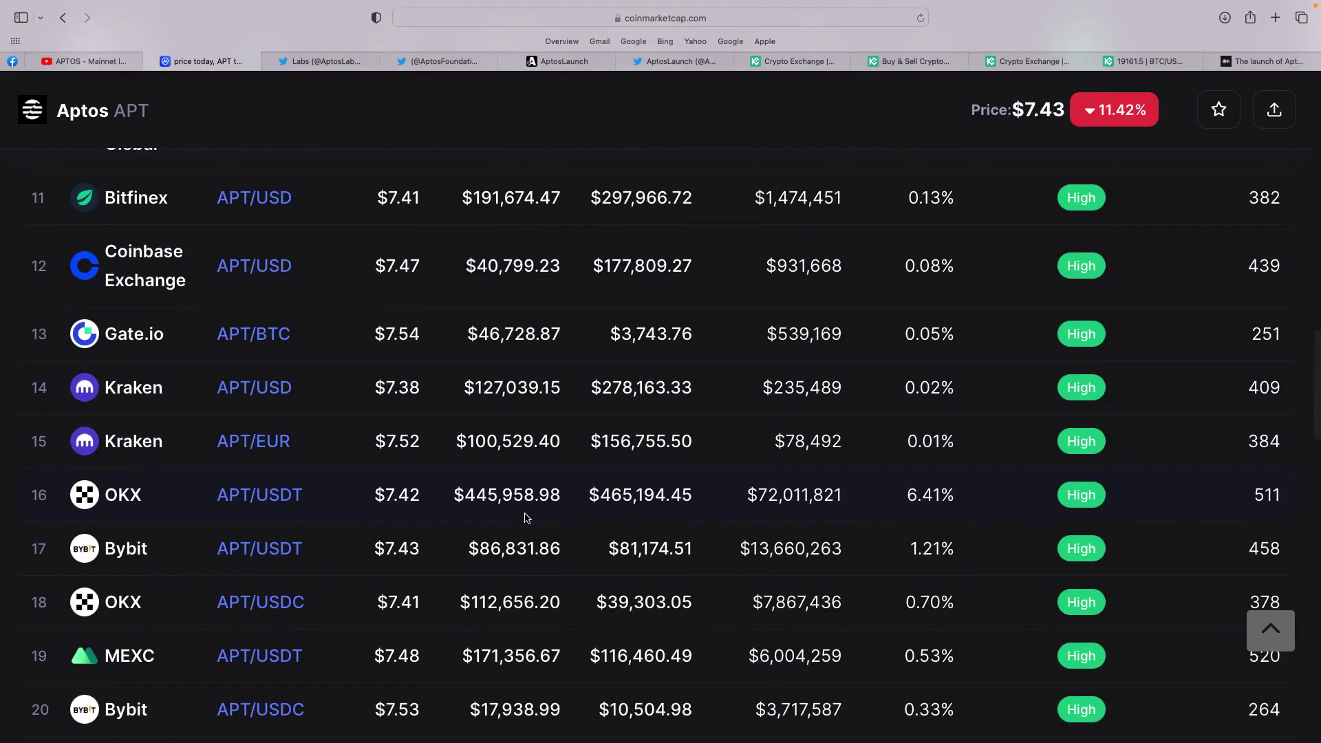
scroll(526, 517, down, 6)
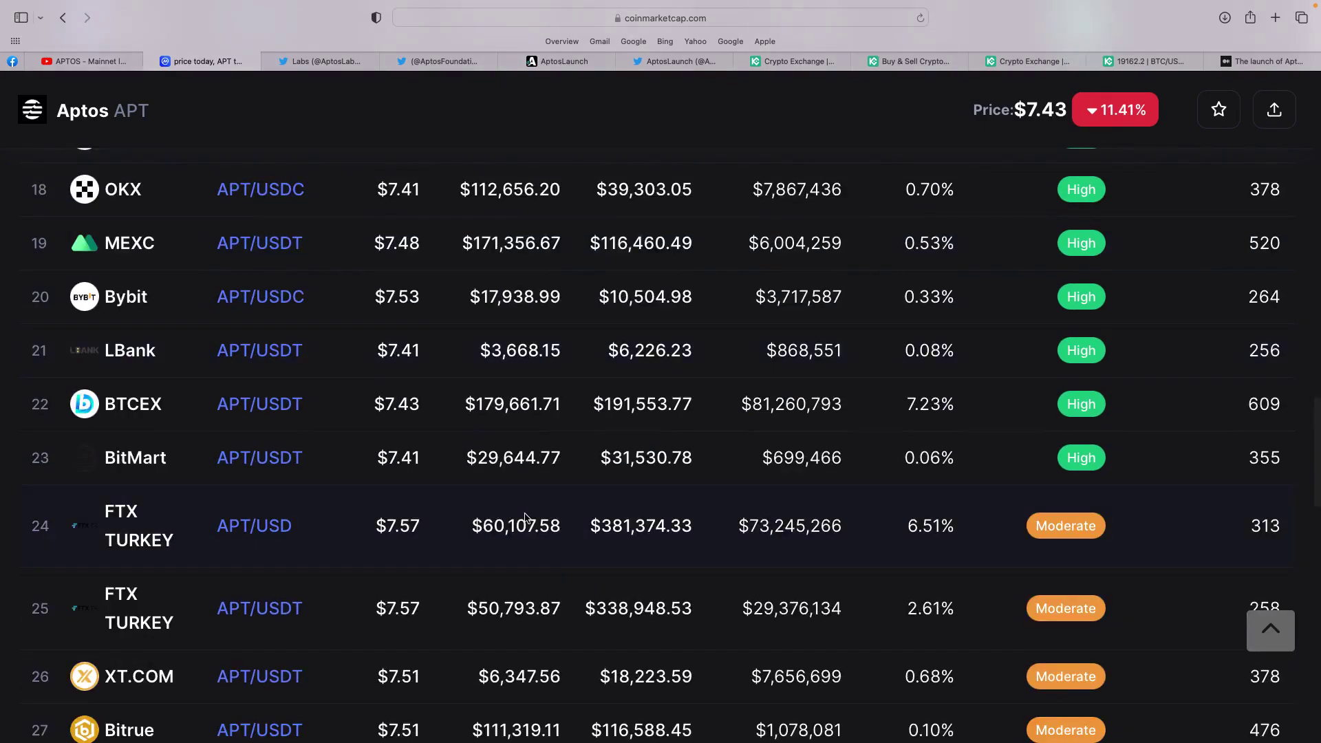
scroll(525, 517, down, 3)
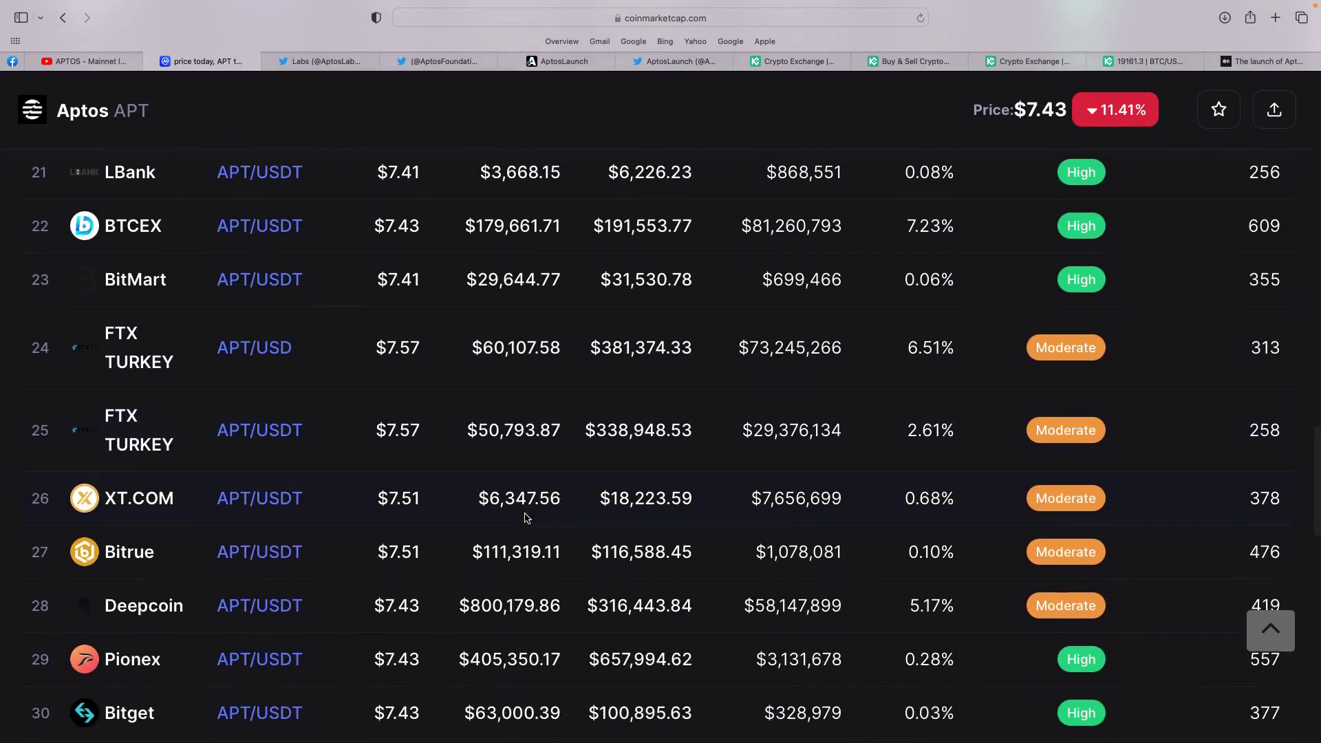
scroll(527, 517, down, 5)
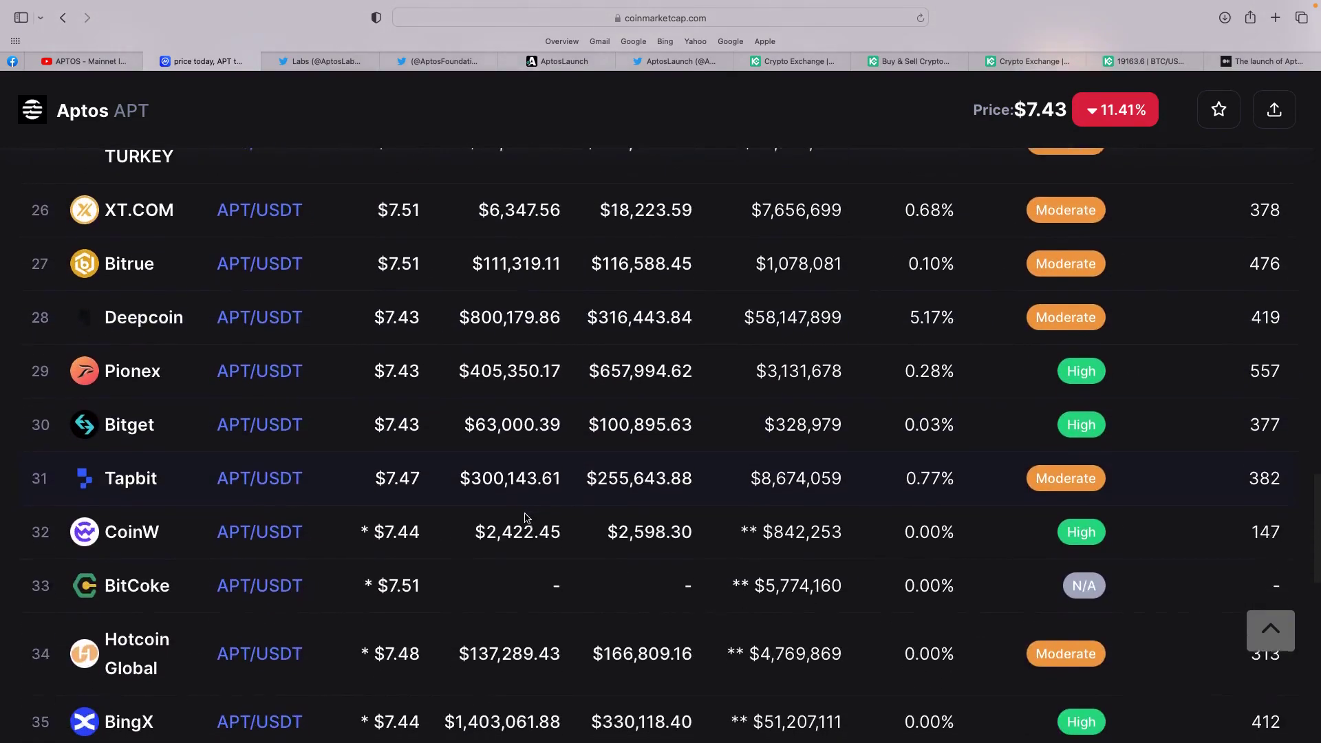
scroll(527, 518, down, 3)
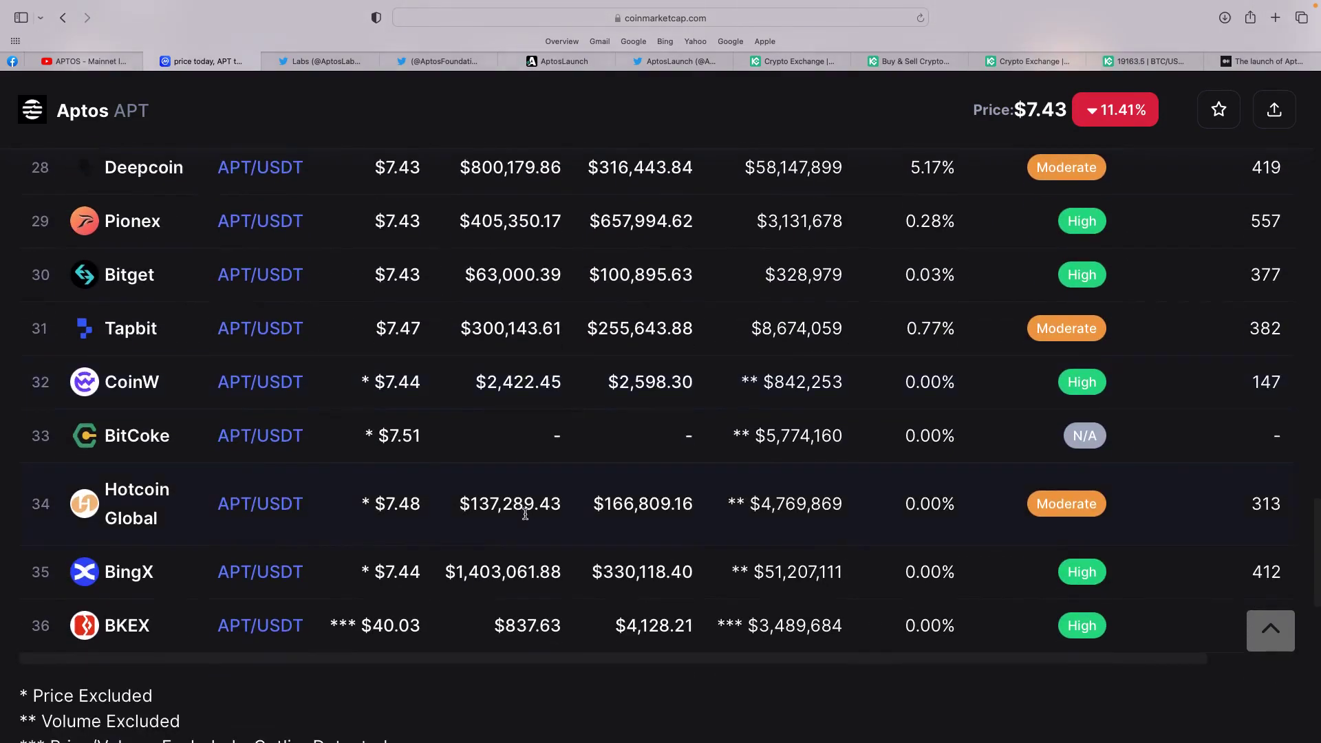
scroll(525, 514, up, 10)
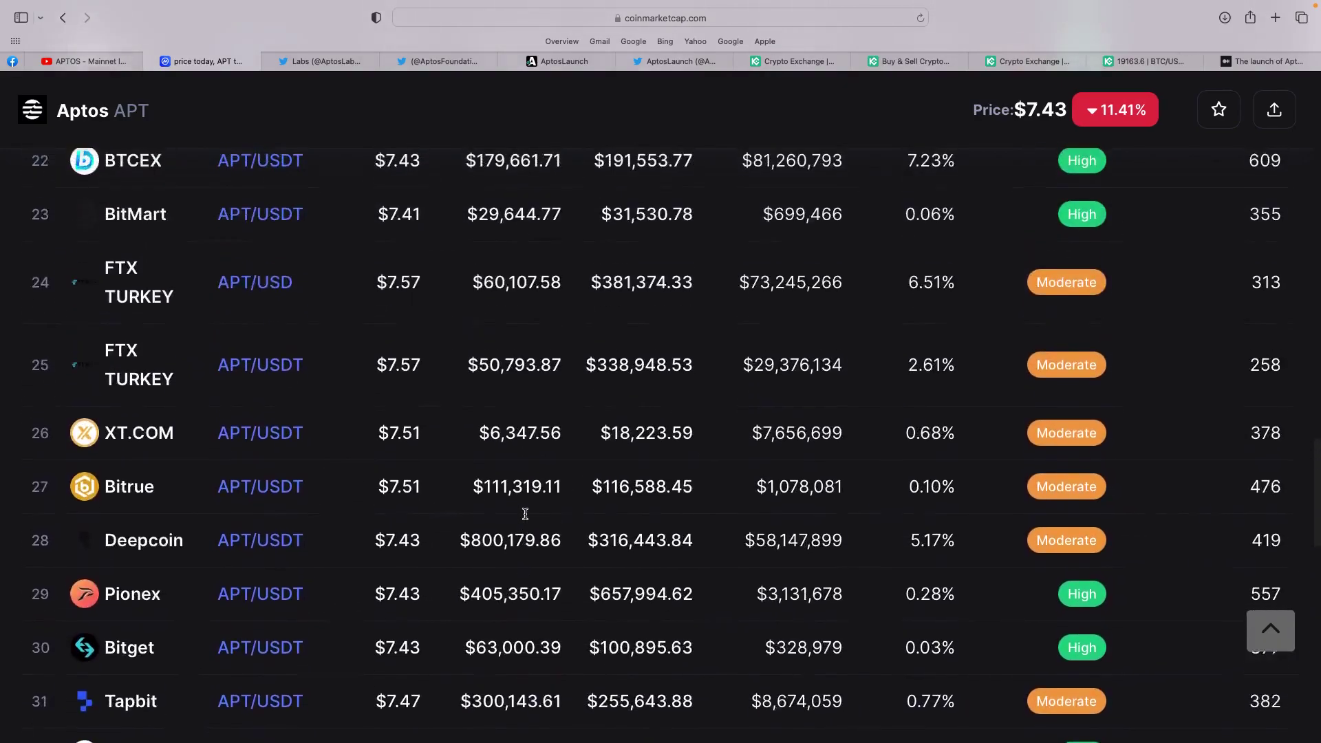
scroll(525, 513, up, 8)
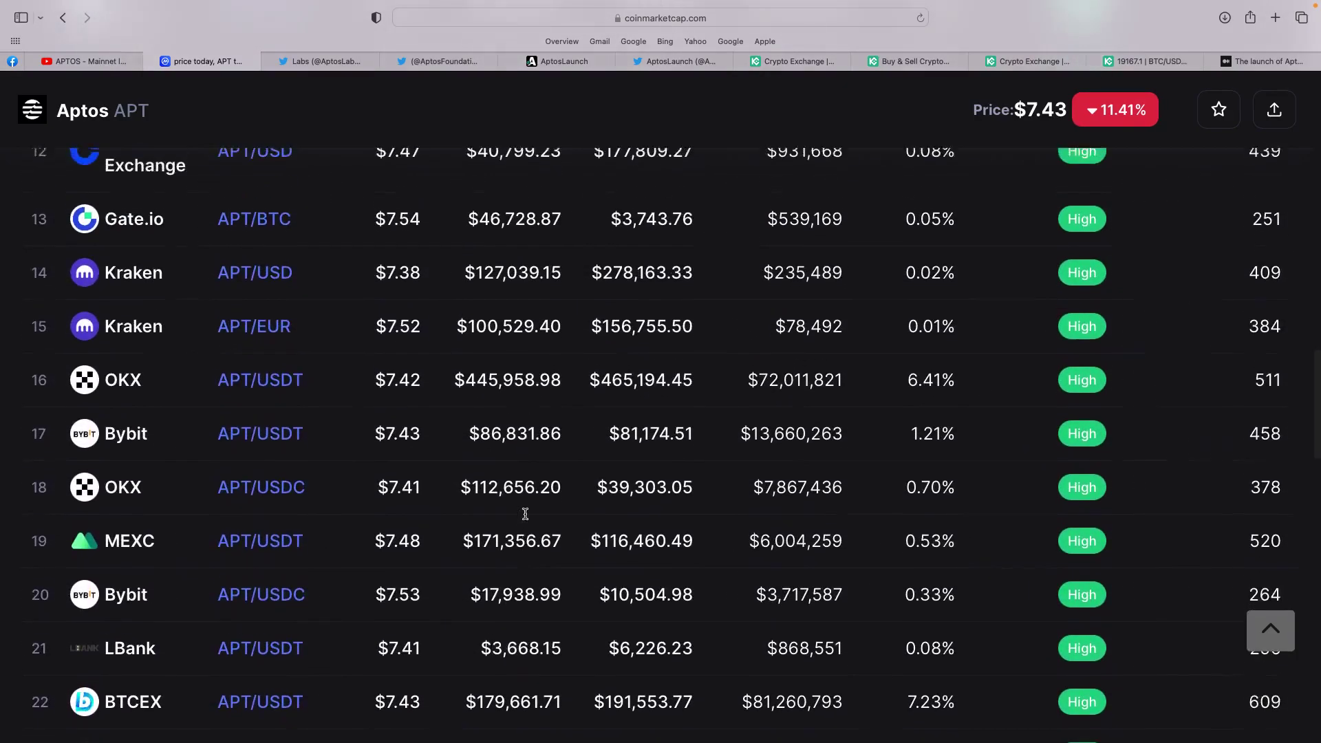
scroll(525, 513, up, 5)
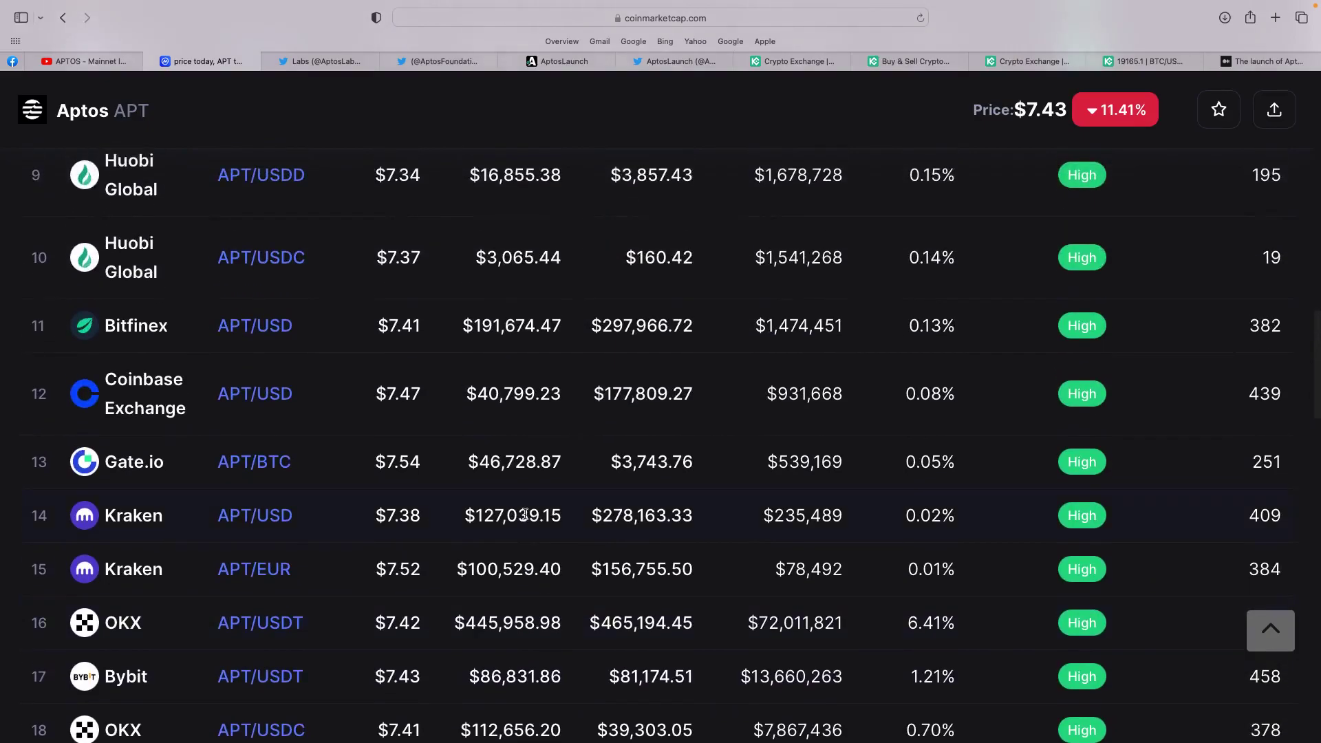
scroll(525, 514, up, 8)
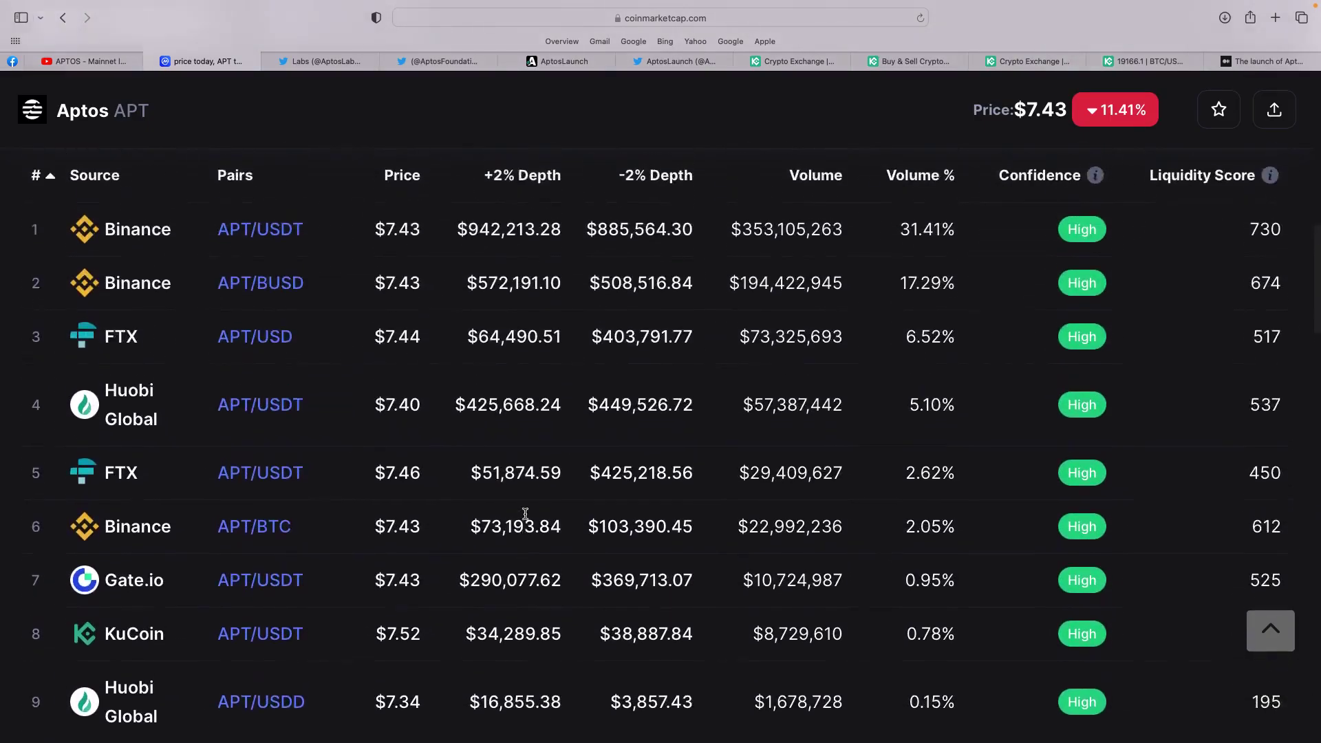
scroll(525, 514, up, 12)
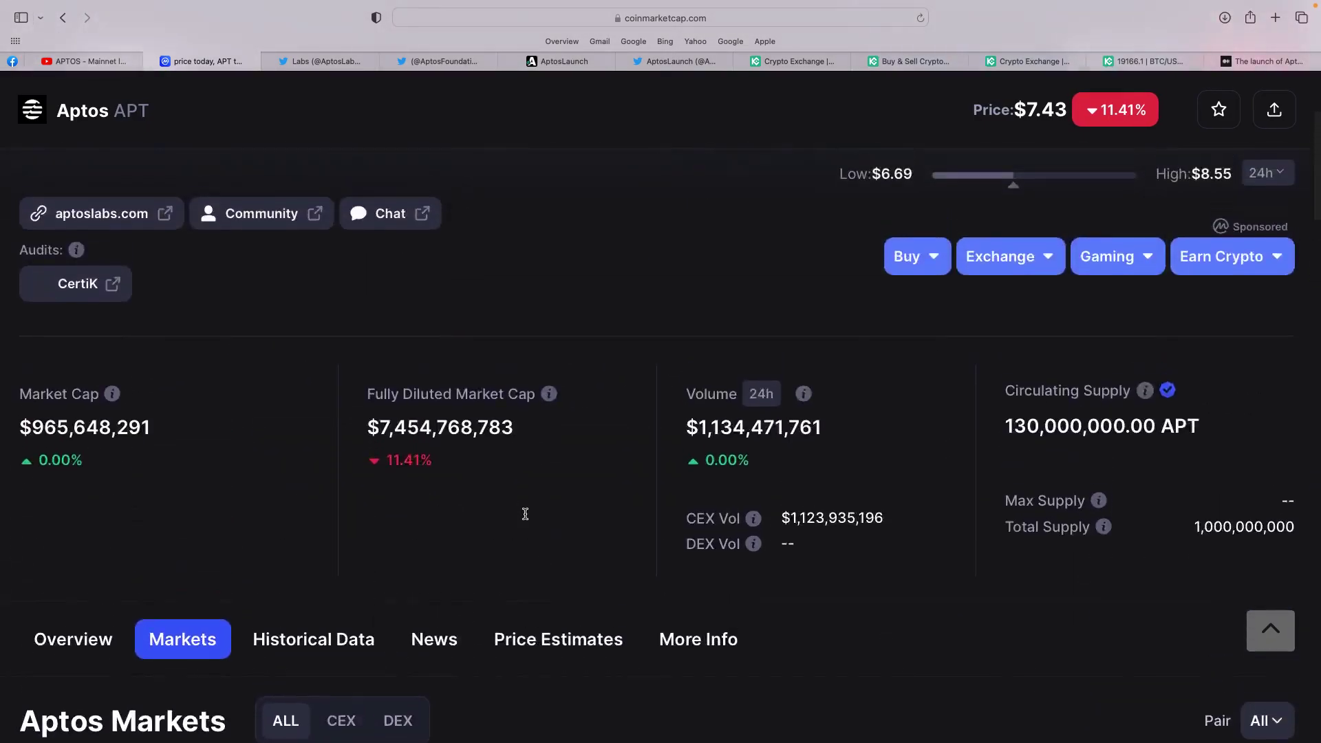
scroll(525, 514, down, 2)
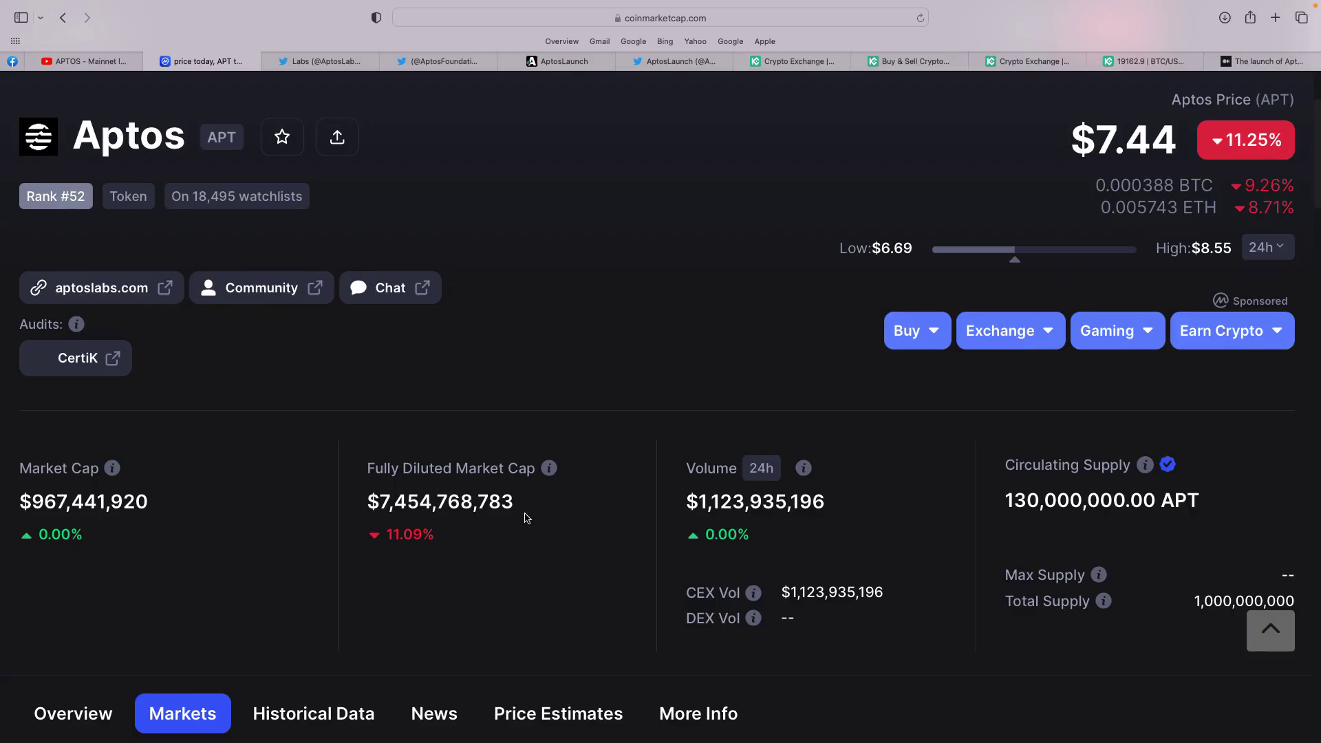
scroll(526, 517, up, 1)
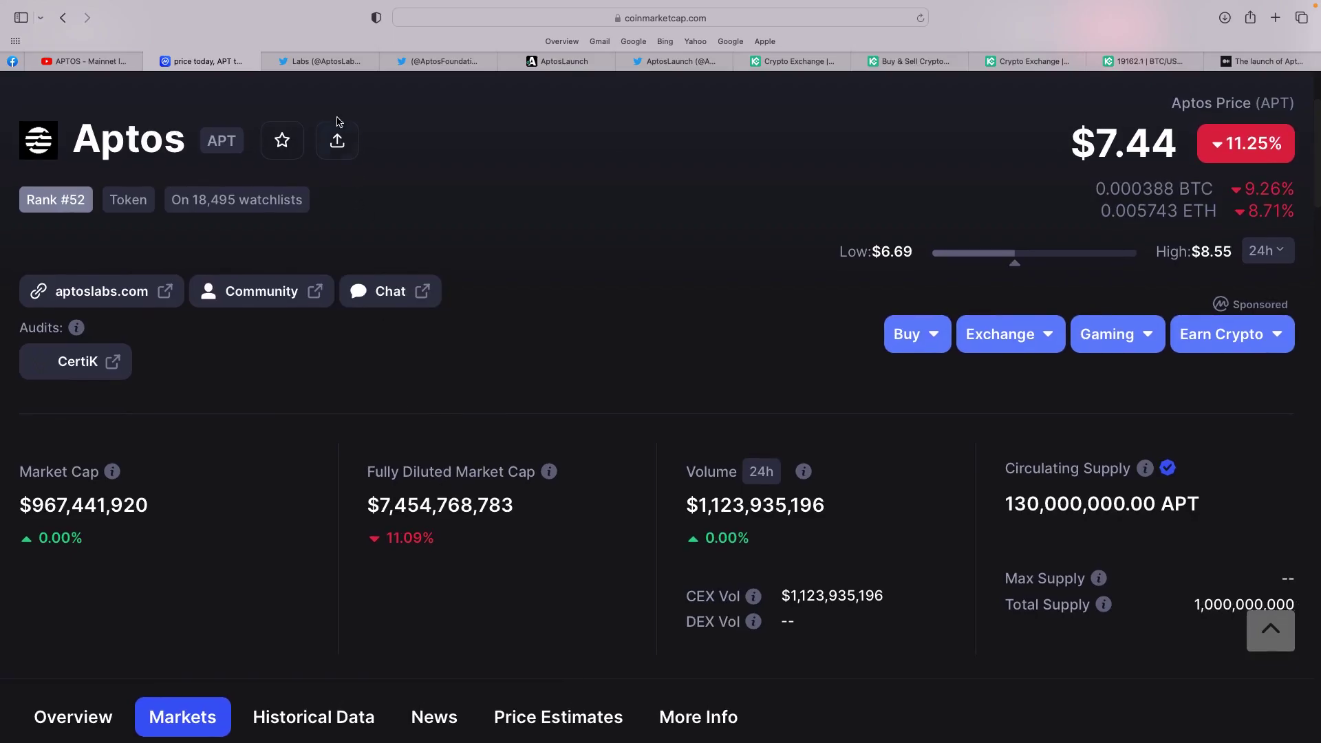
click(316, 63)
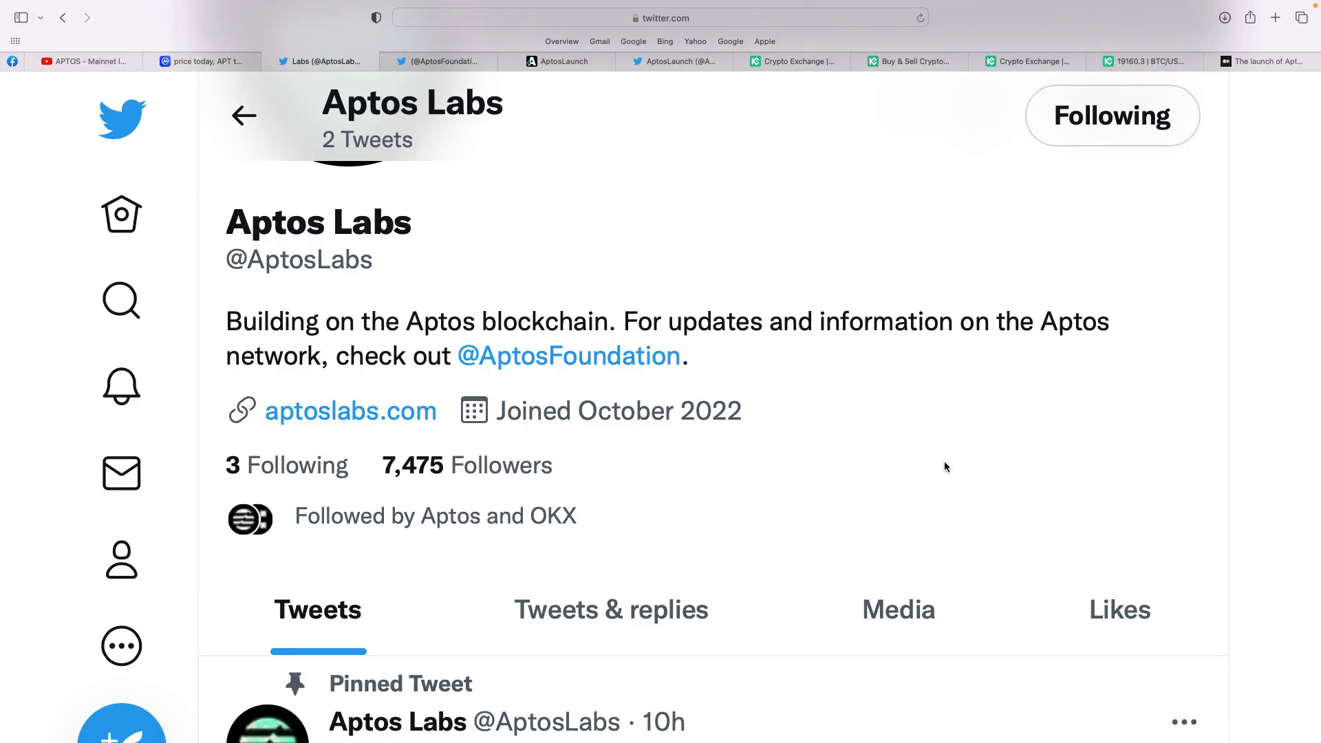
Step: Scroll the Aptos Labs Twitter profile down to its pinned introduction tweet
scroll(943, 467, down, 8)
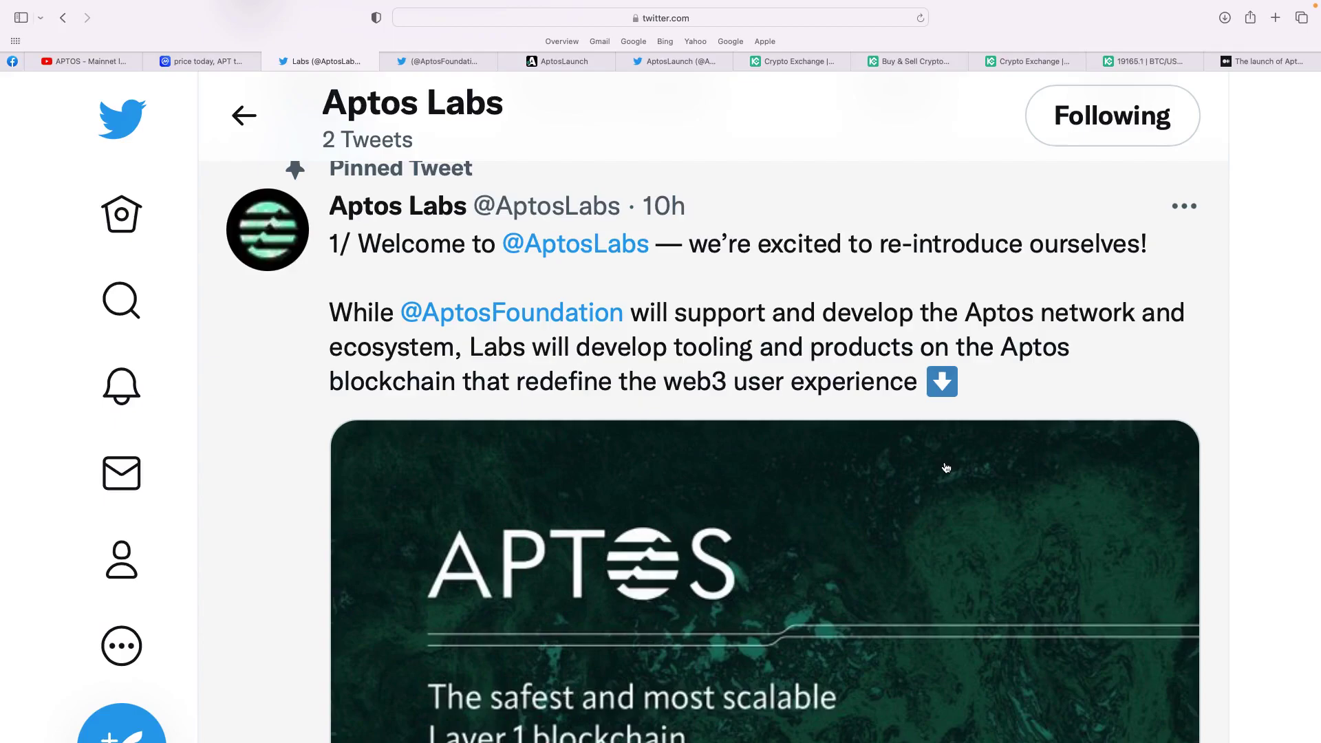
click(421, 61)
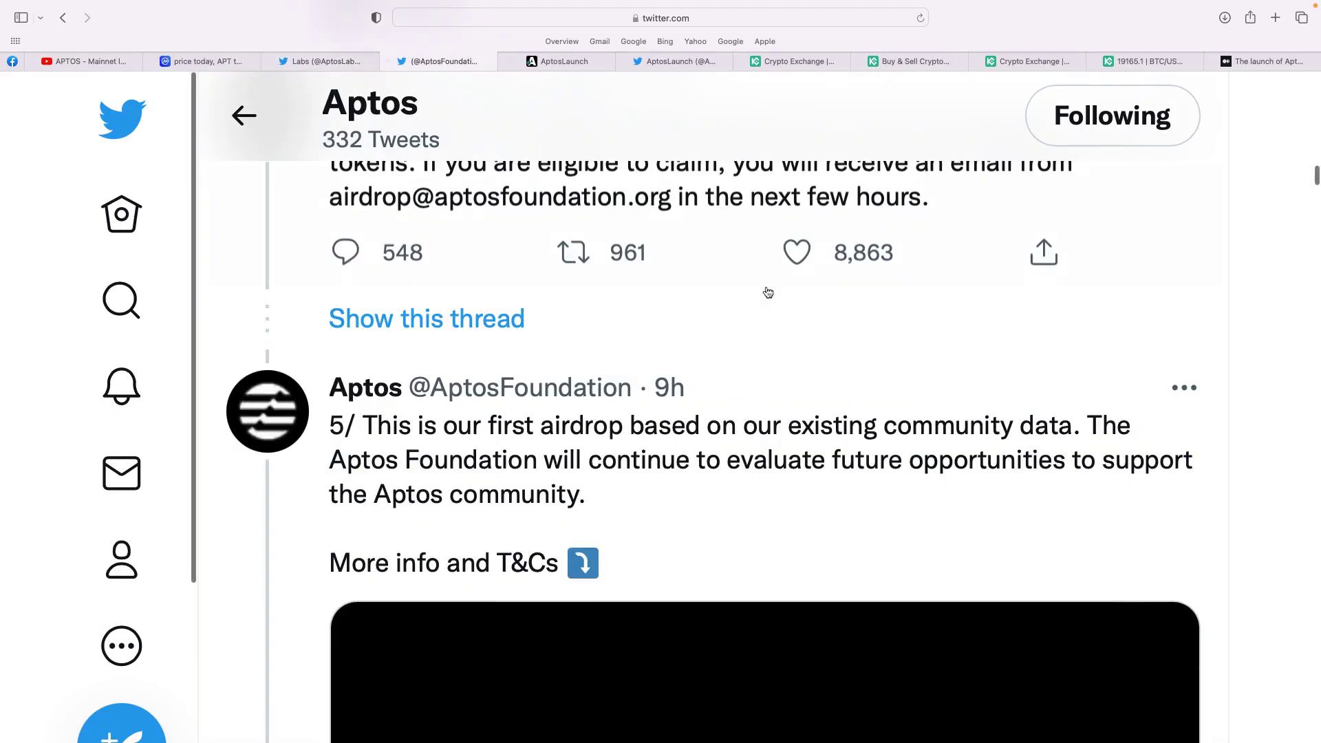
scroll(997, 538, up, 2)
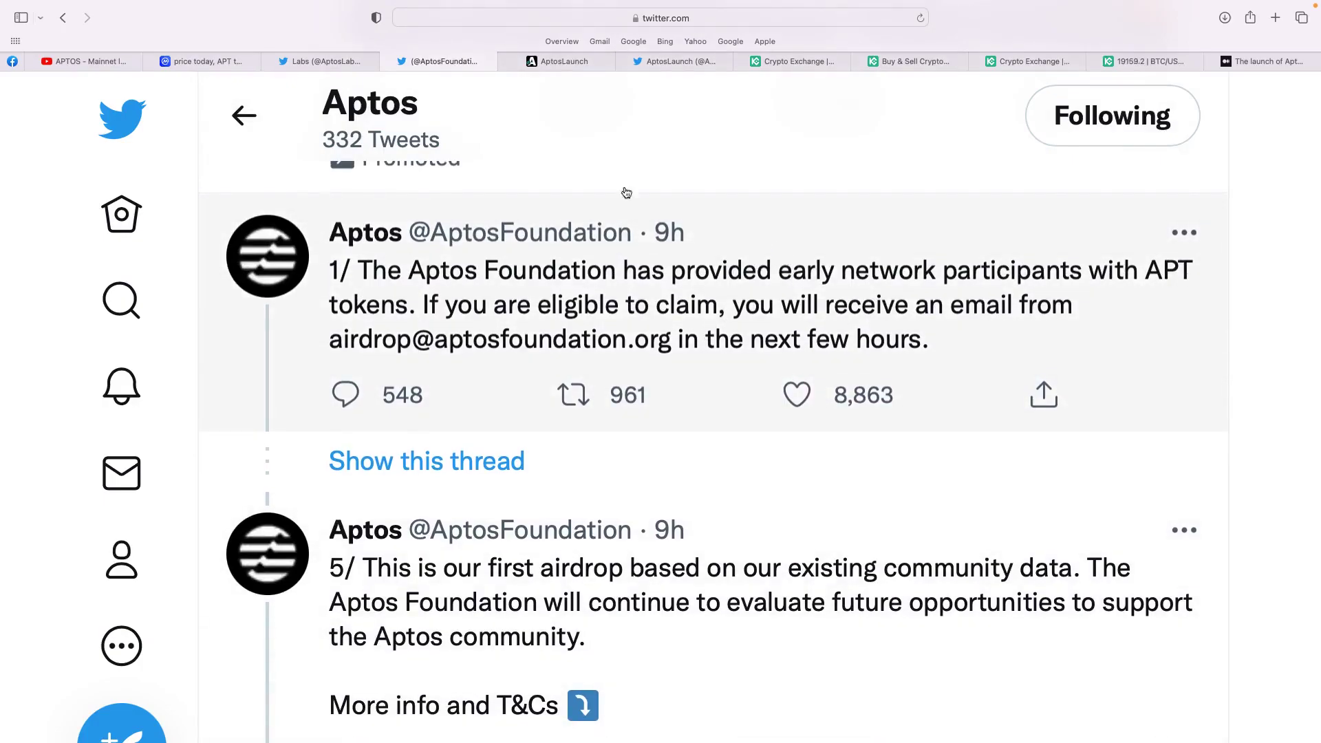
mouse_move(567, 67)
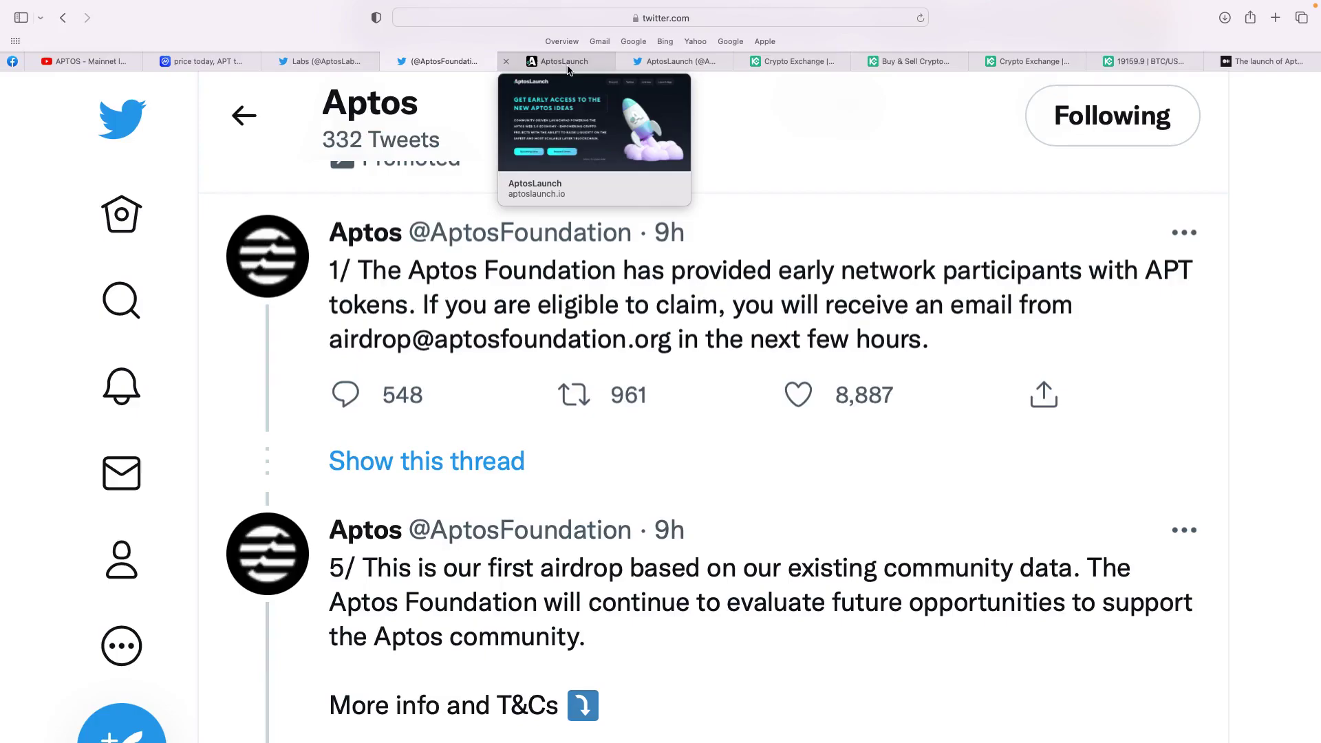
Step: Switch to aptoslaunch.io and read past the token-staking pitch to 'Leverage and Farming Opportunities'
click(565, 61)
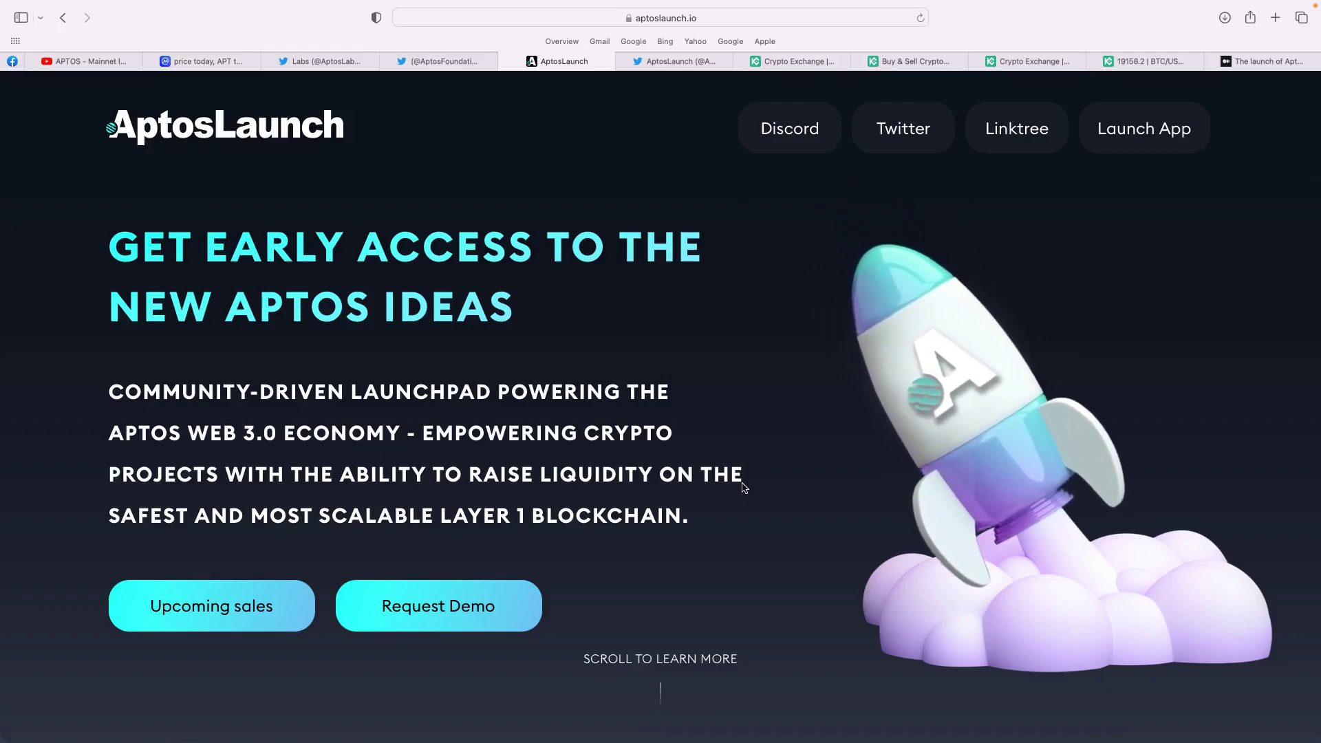
scroll(742, 487, down, 6)
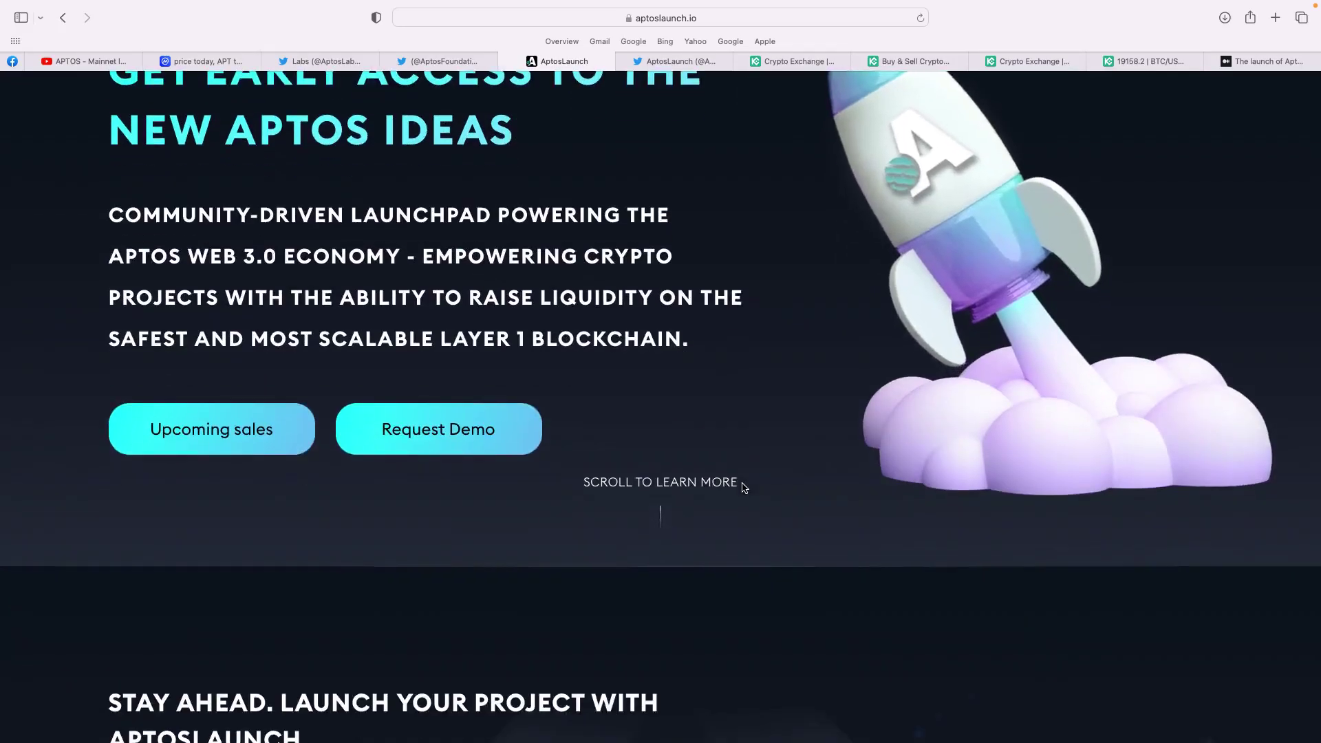
scroll(742, 487, down, 3)
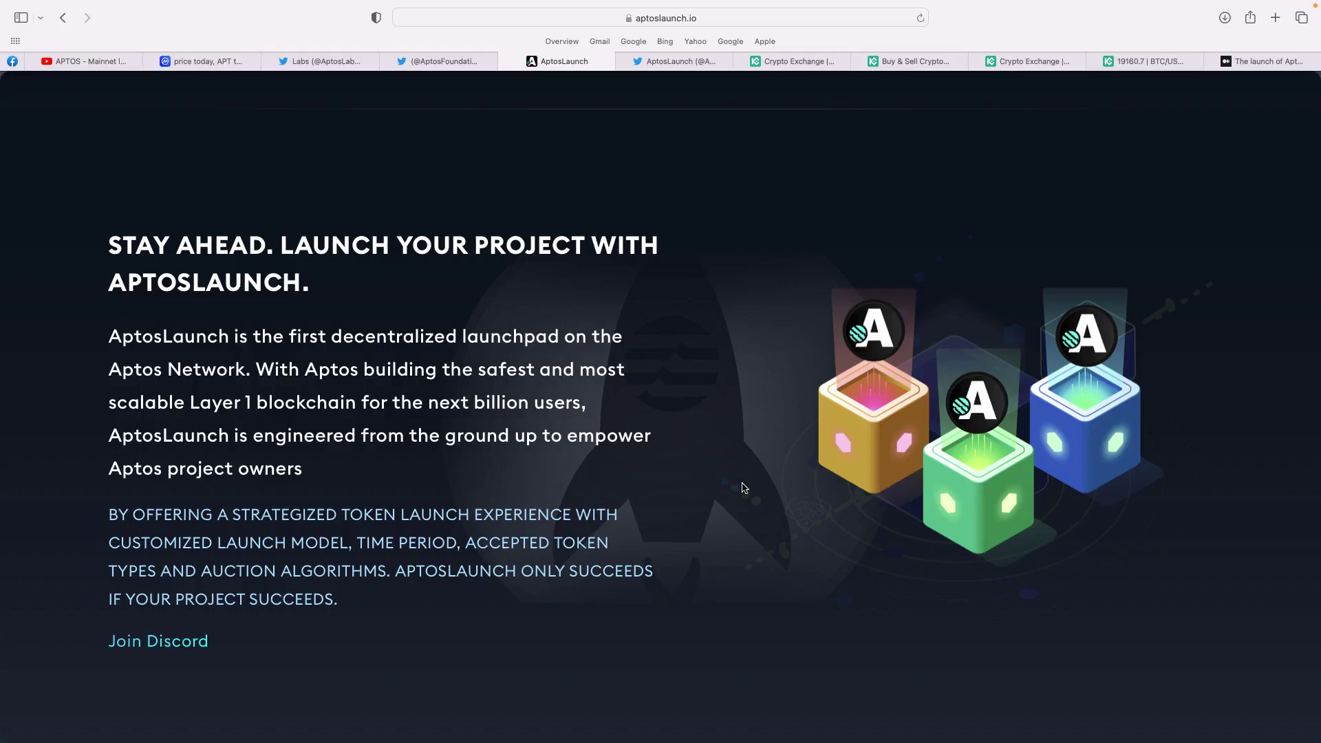
scroll(743, 487, down, 10)
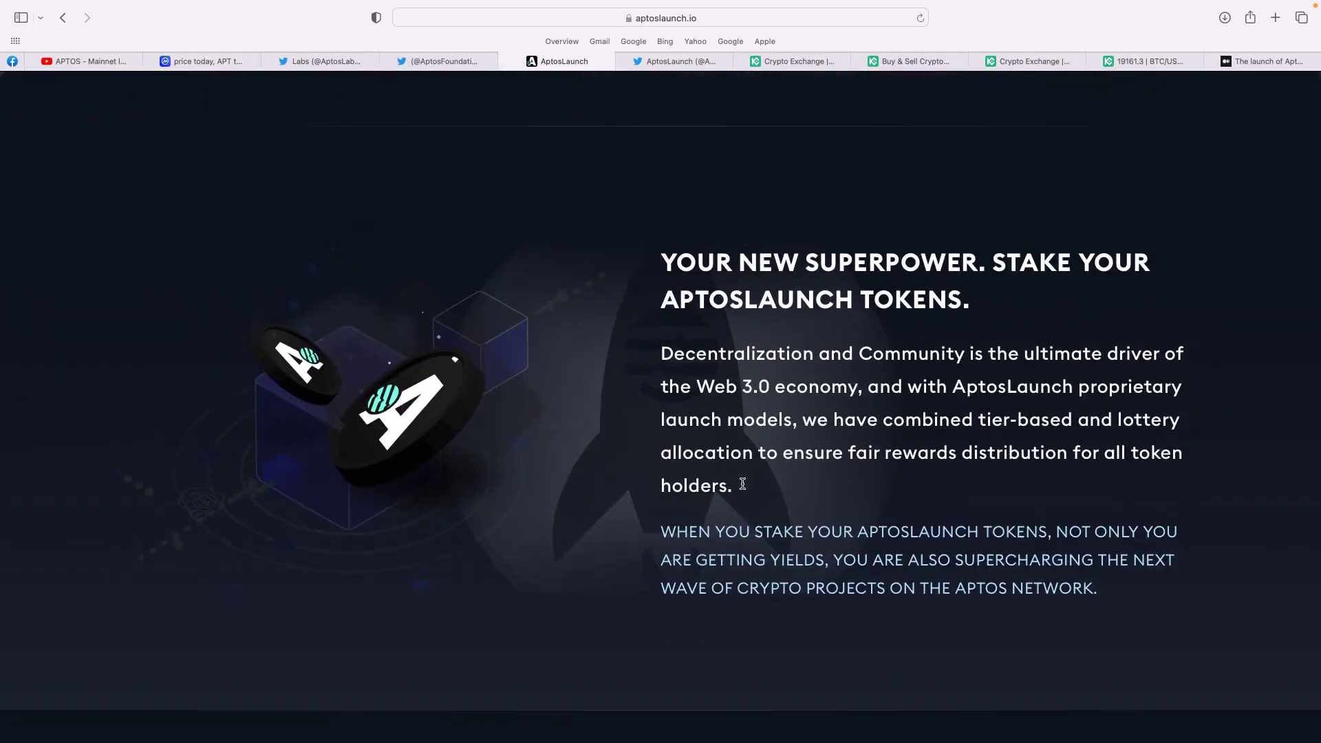
scroll(743, 487, down, 3)
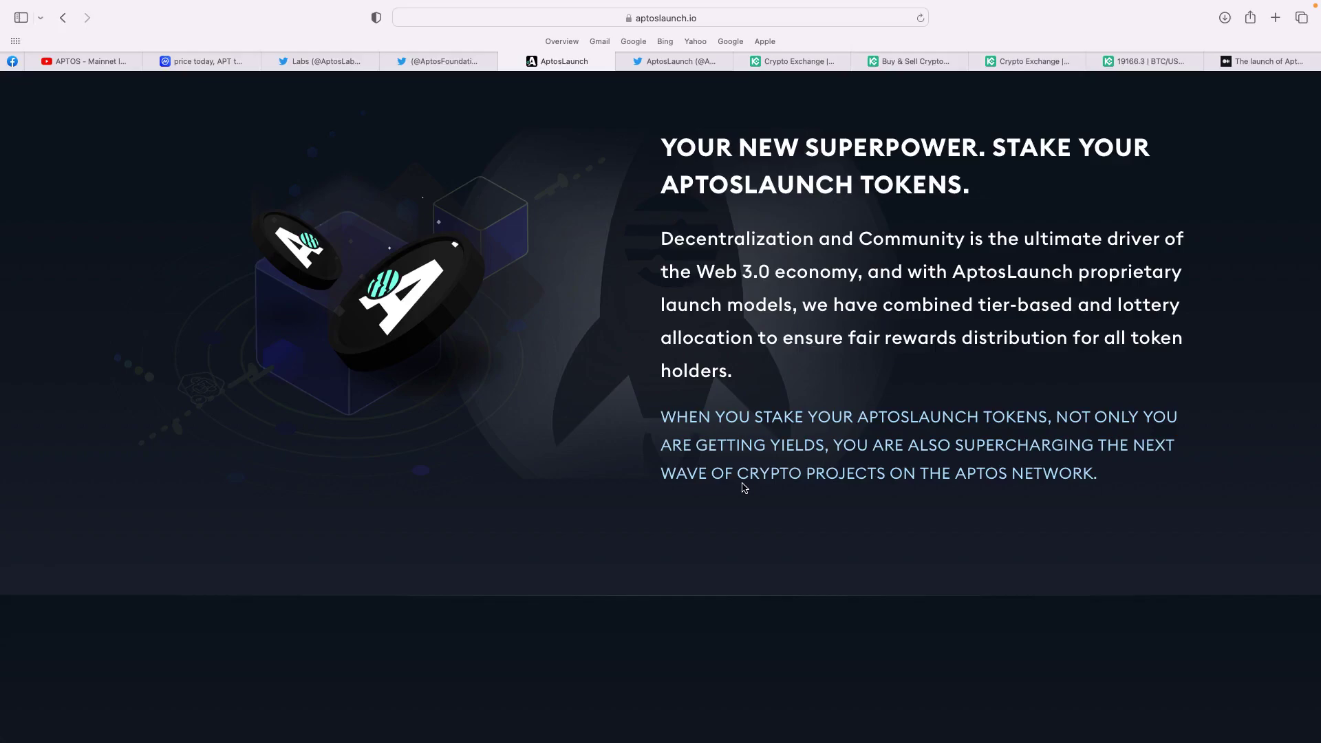
scroll(742, 487, down, 1)
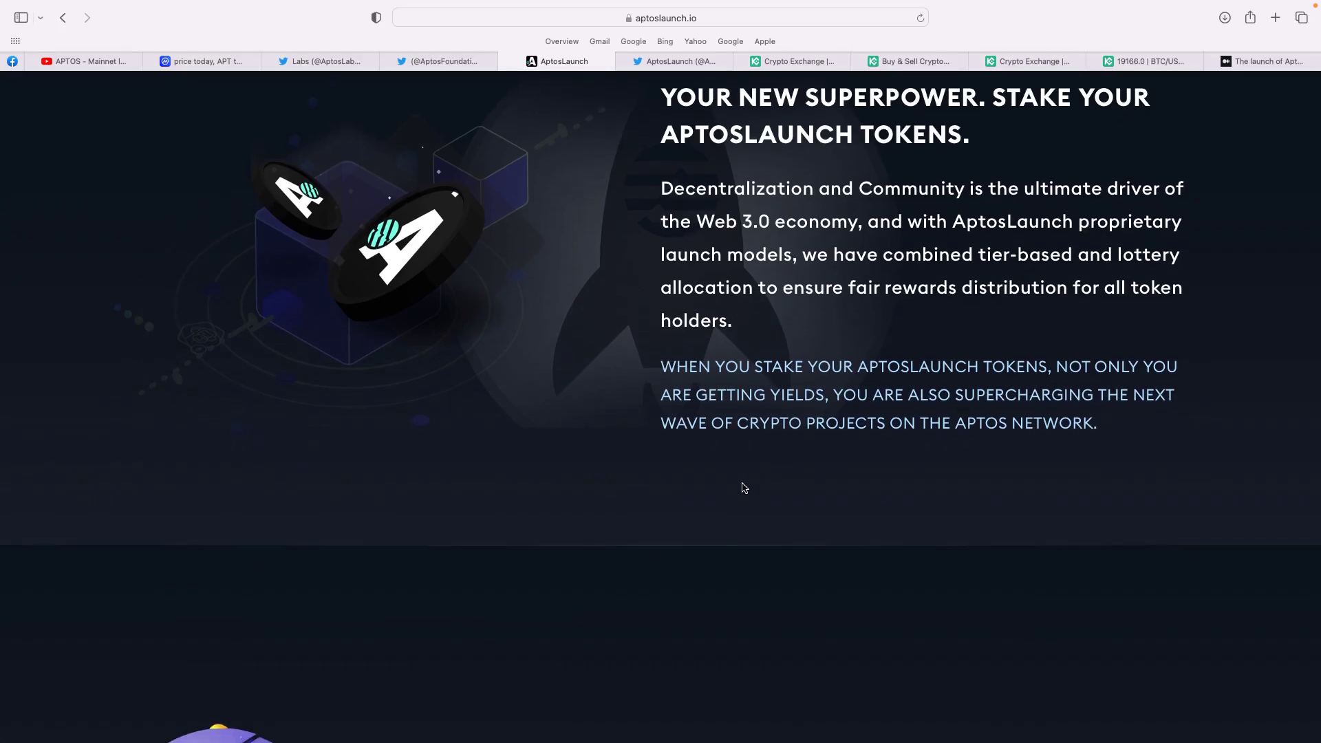
scroll(743, 487, down, 6)
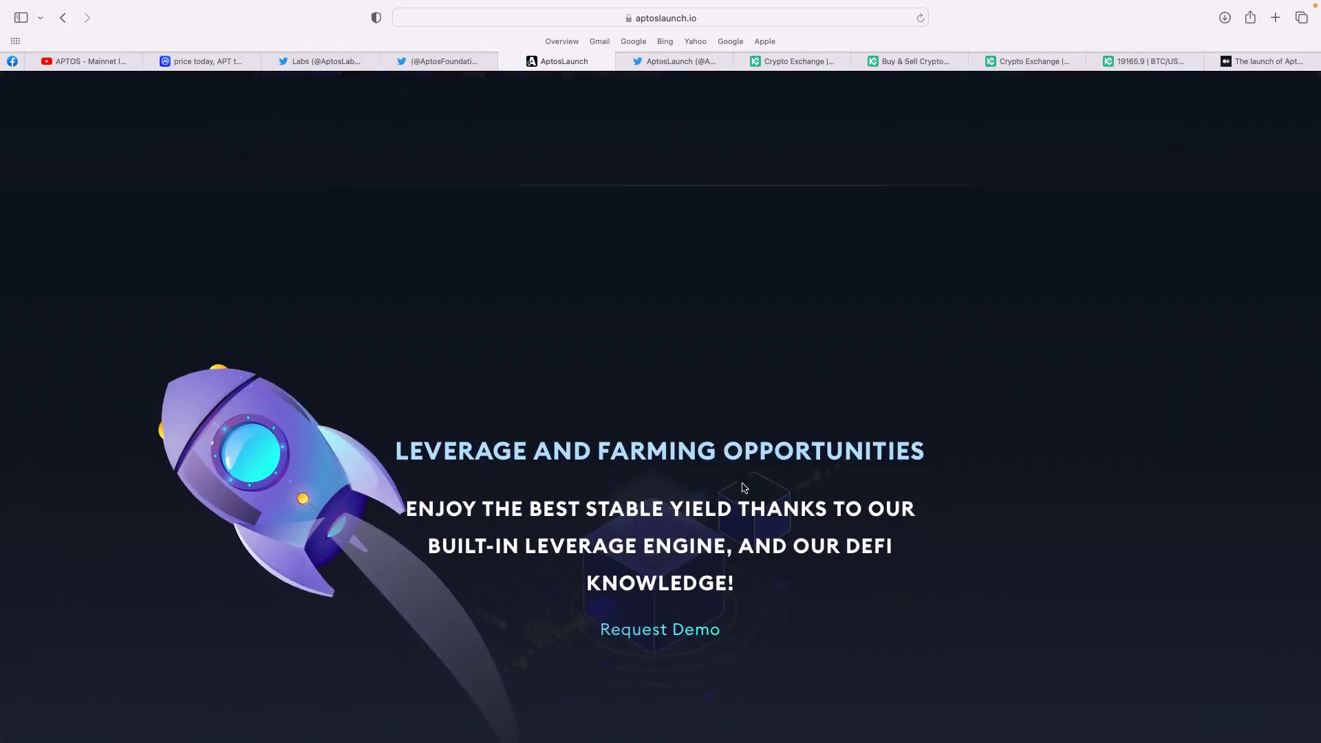
scroll(743, 483, down, 3)
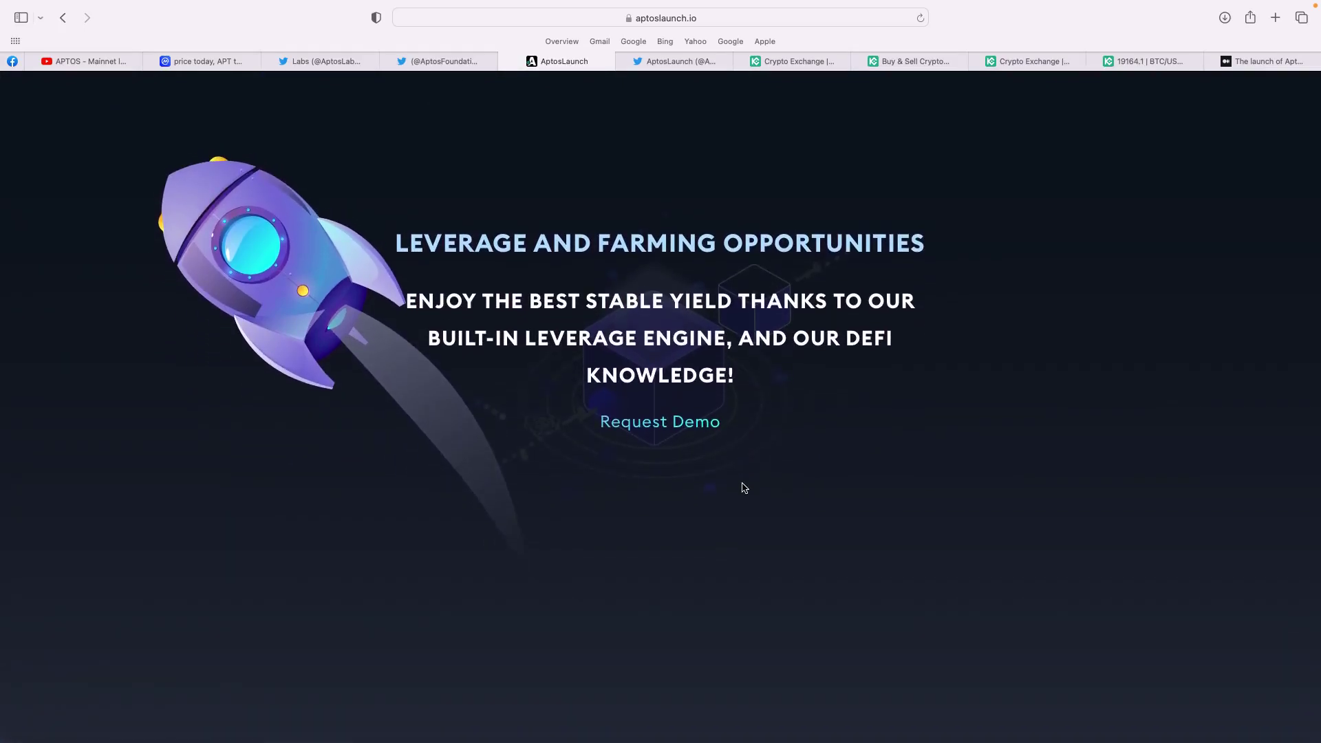
click(666, 63)
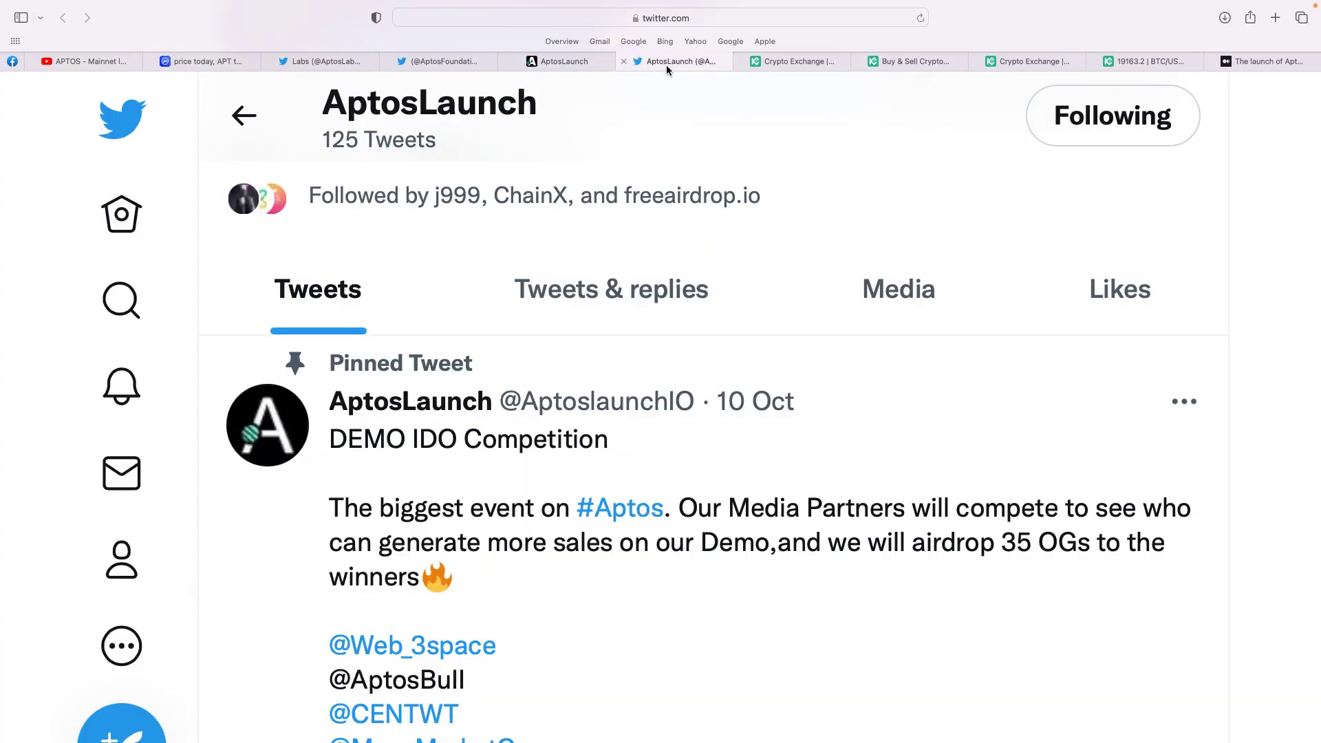
scroll(712, 233, up, 3)
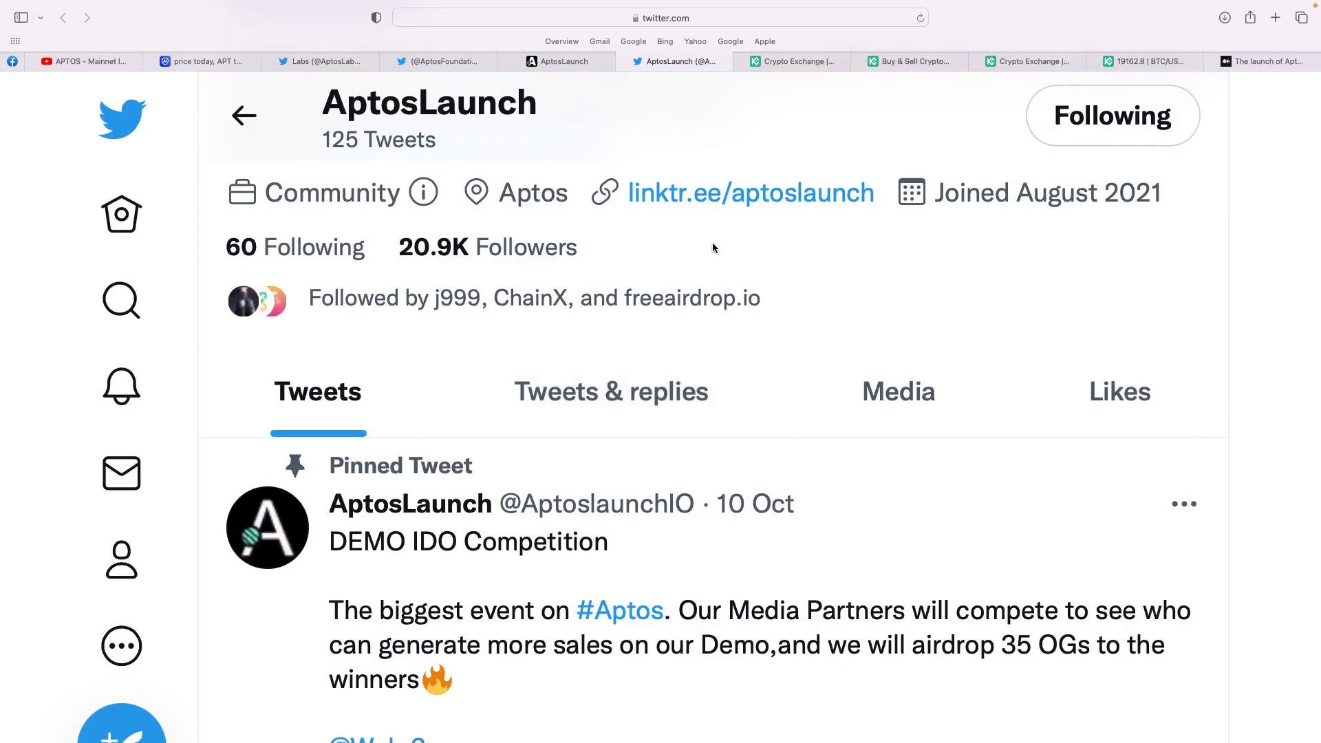
scroll(713, 247, down, 3)
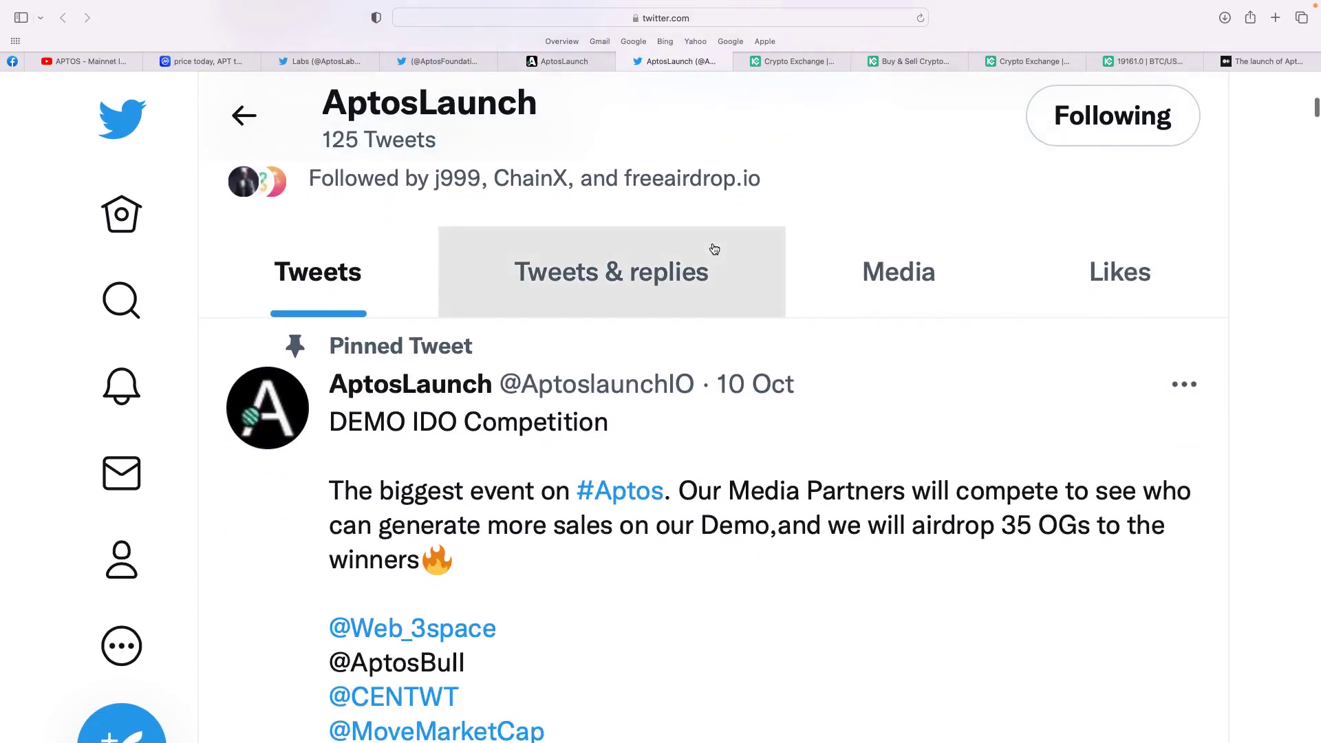
scroll(714, 248, down, 5)
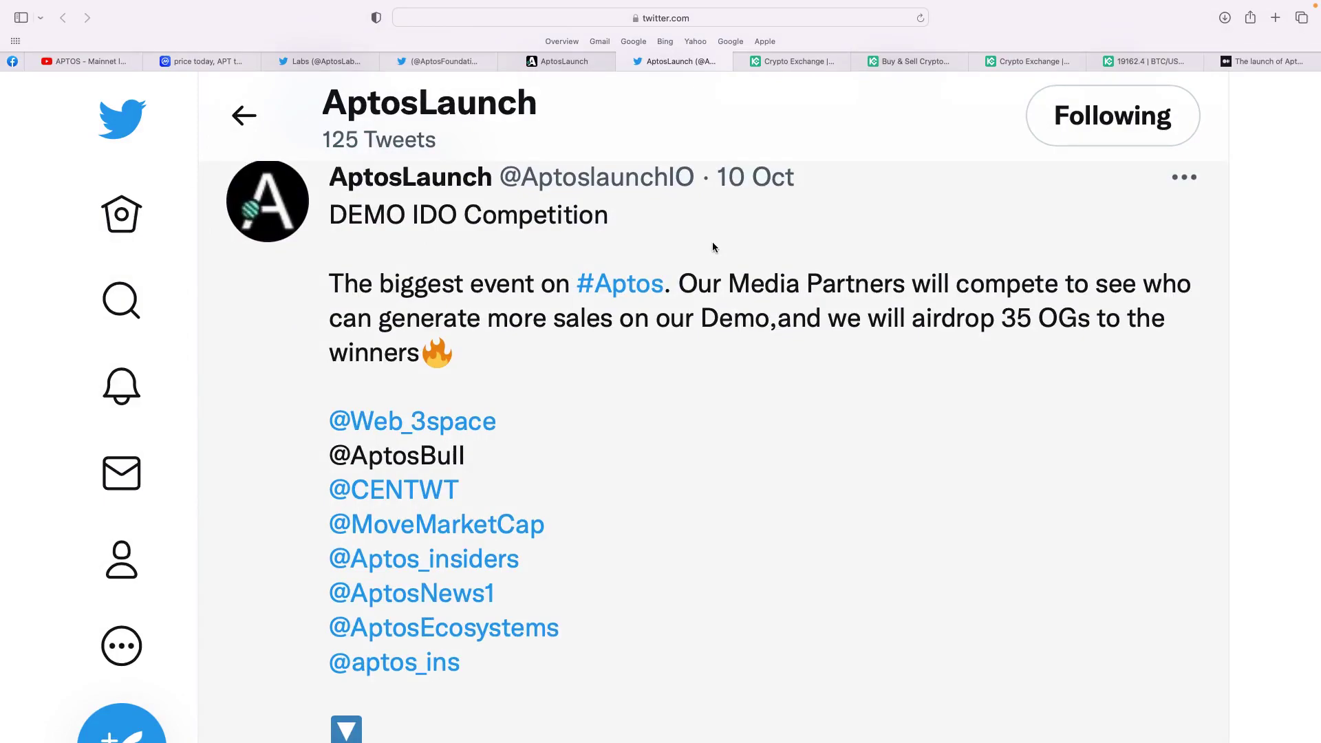
scroll(712, 246, down, 12)
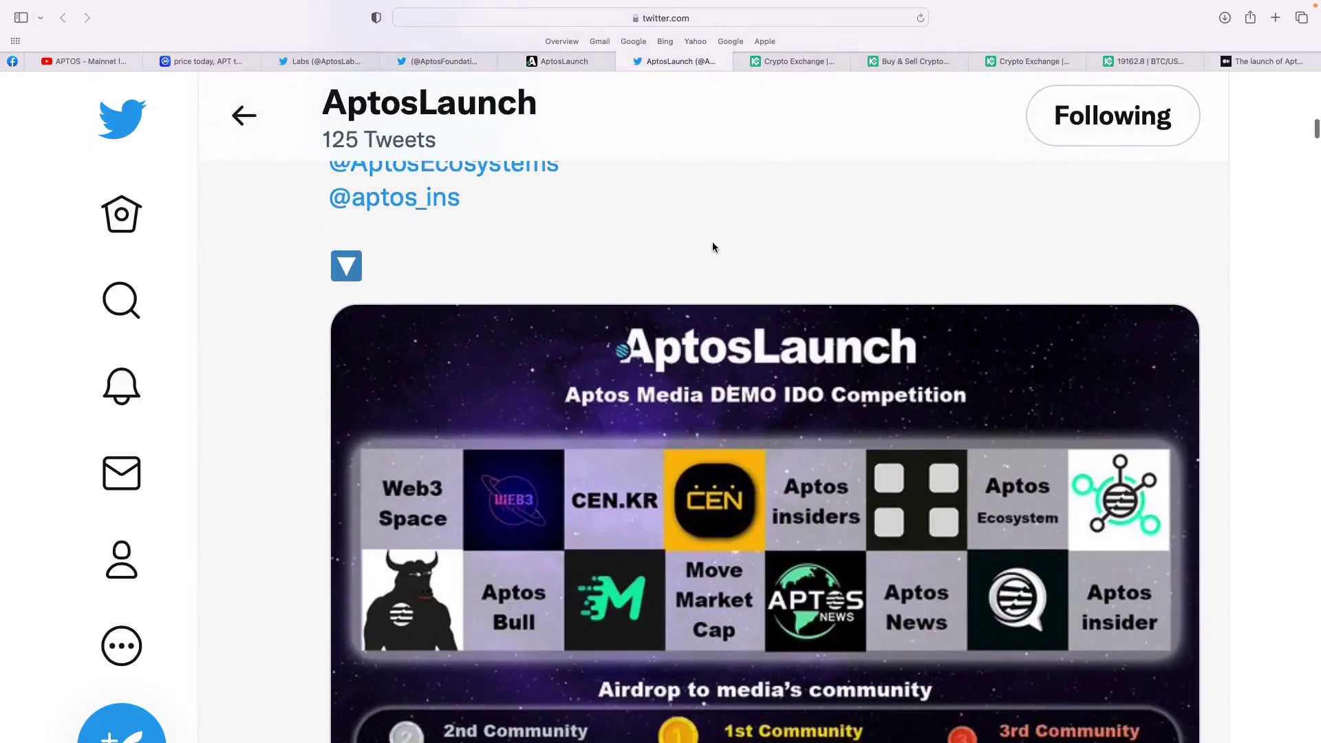
scroll(714, 249, down, 8)
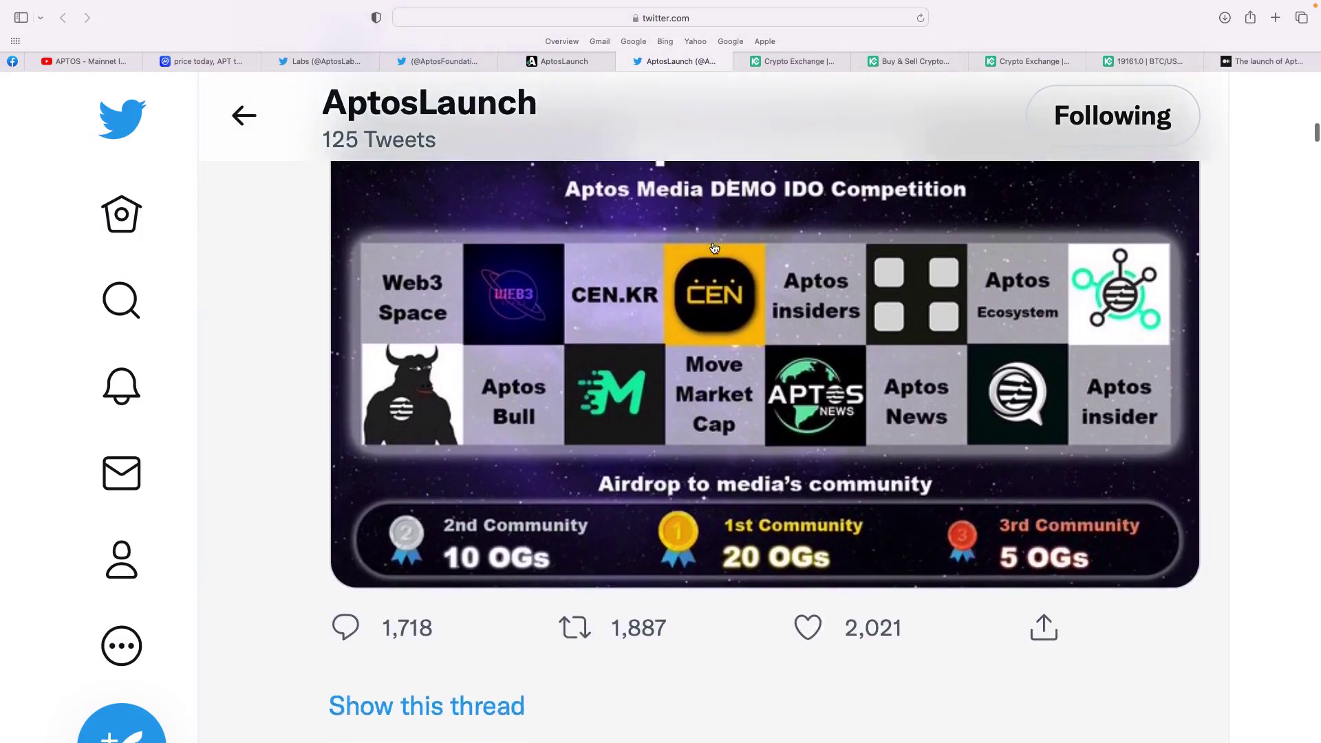
scroll(714, 248, down, 18)
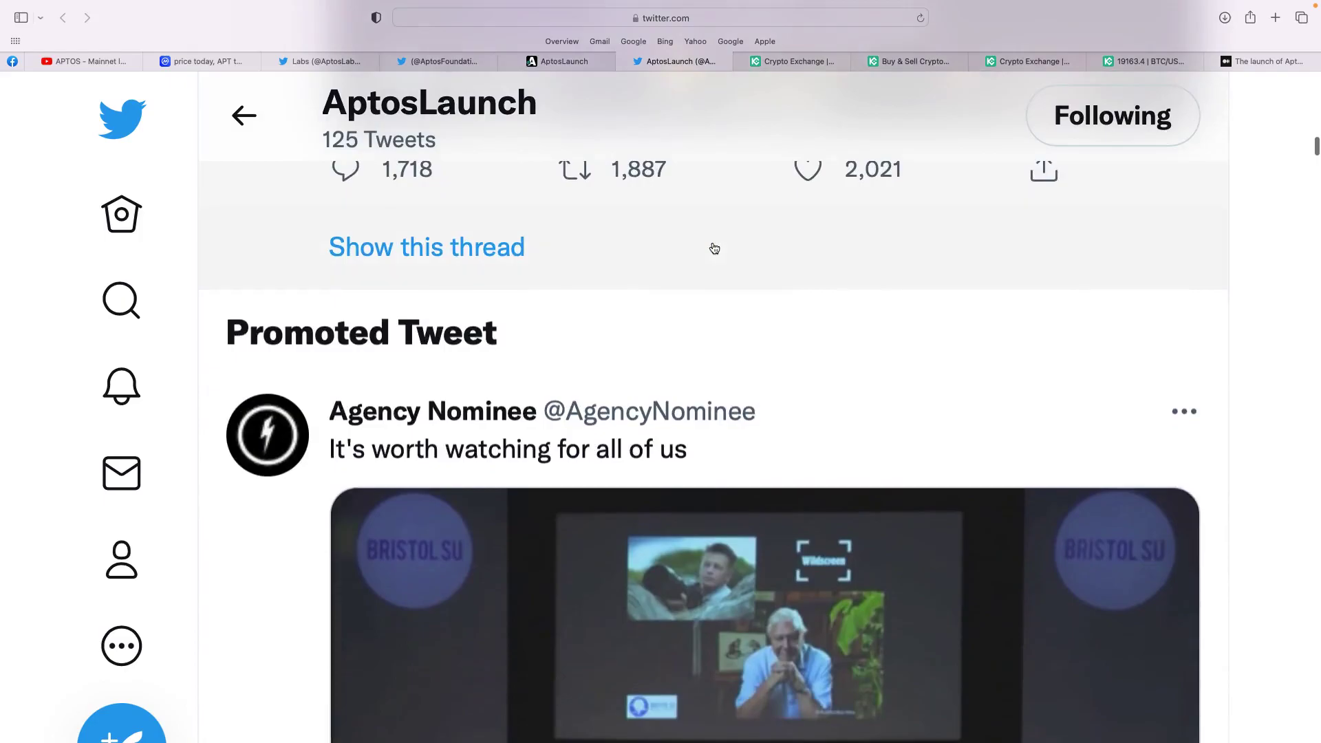
scroll(714, 249, down, 13)
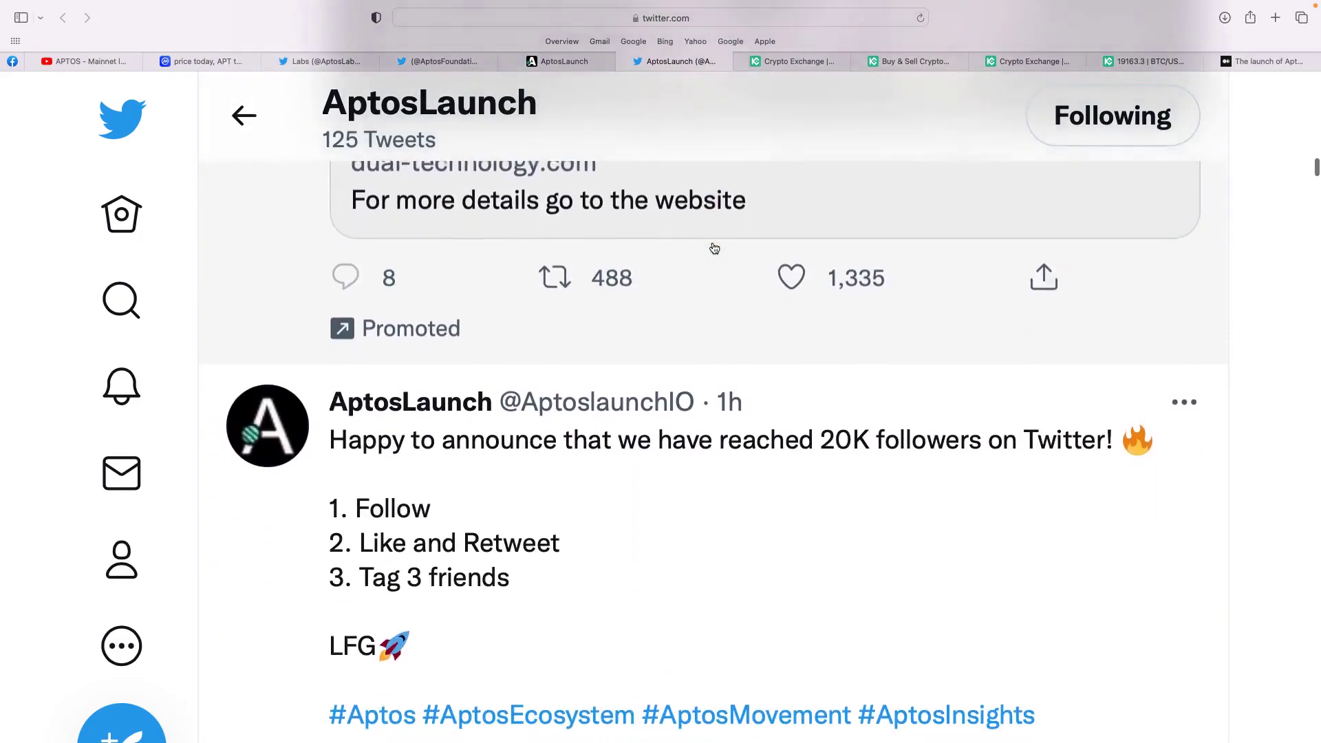
scroll(714, 248, down, 20)
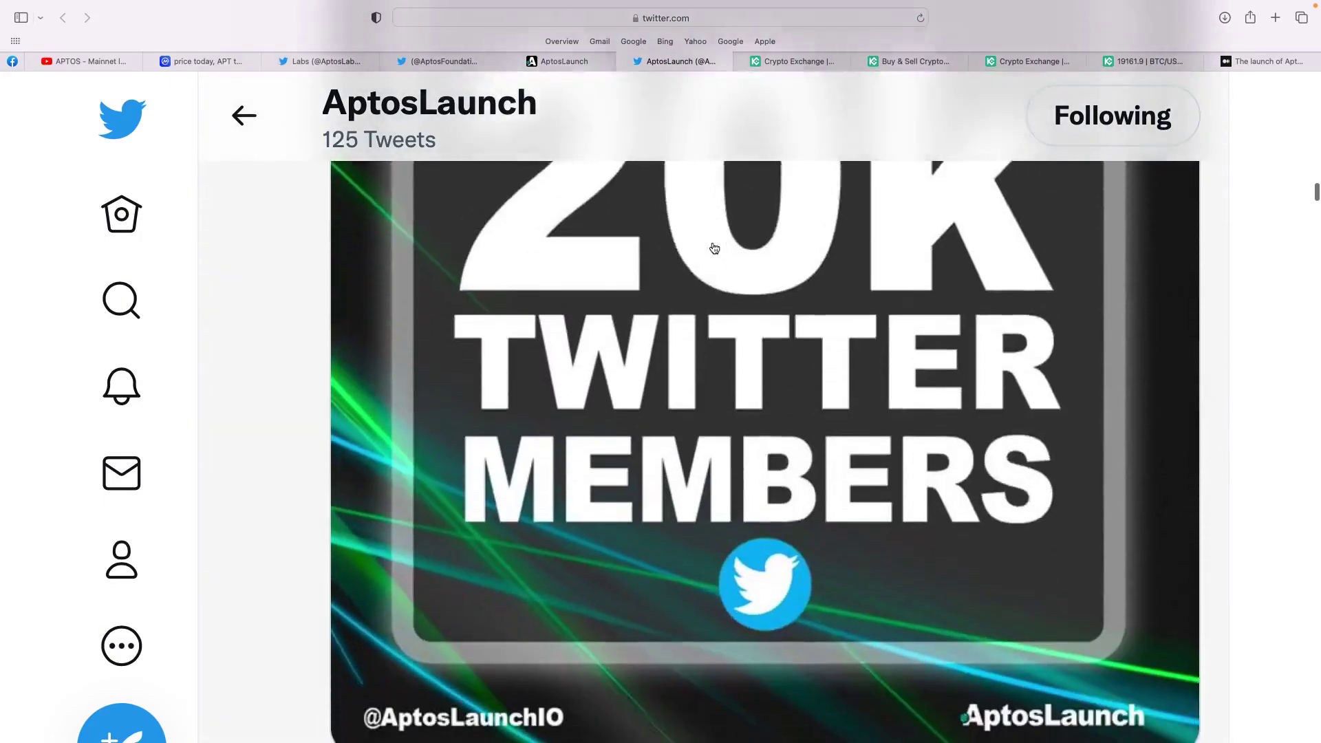
scroll(714, 249, down, 2)
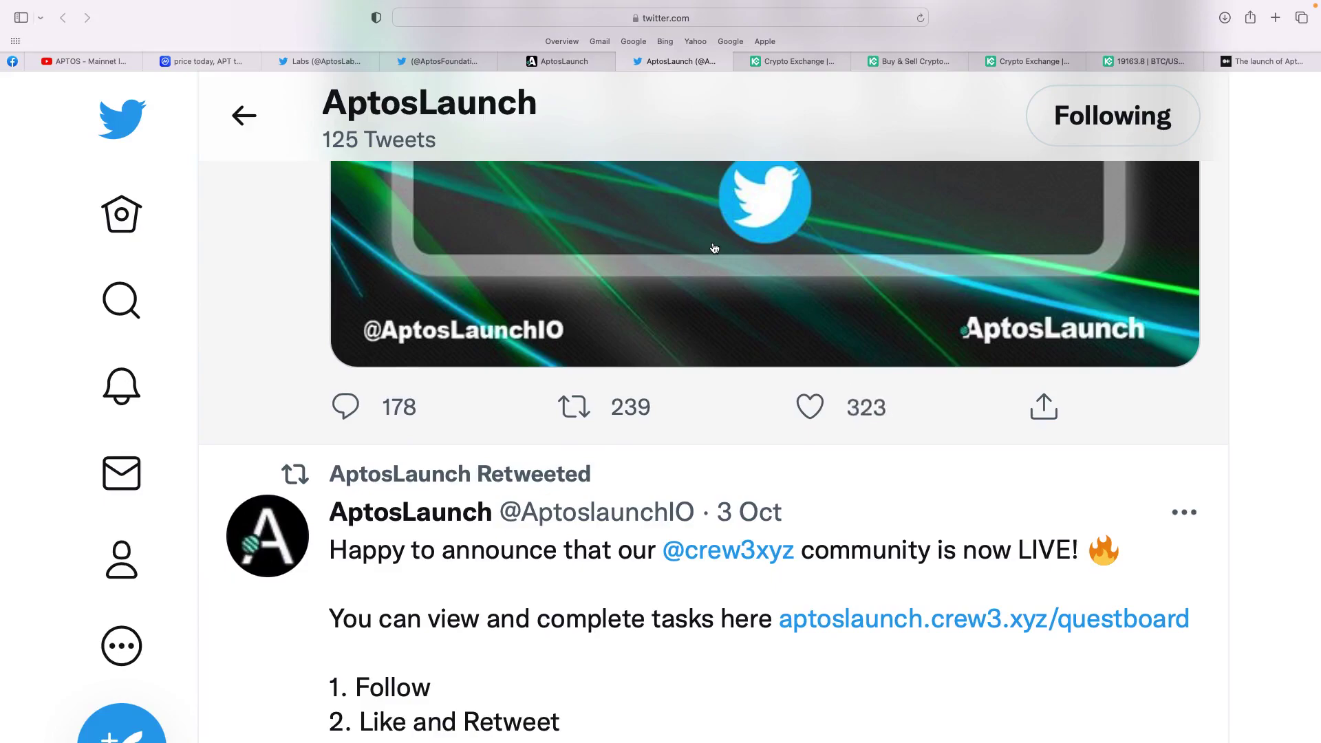
scroll(714, 248, down, 4)
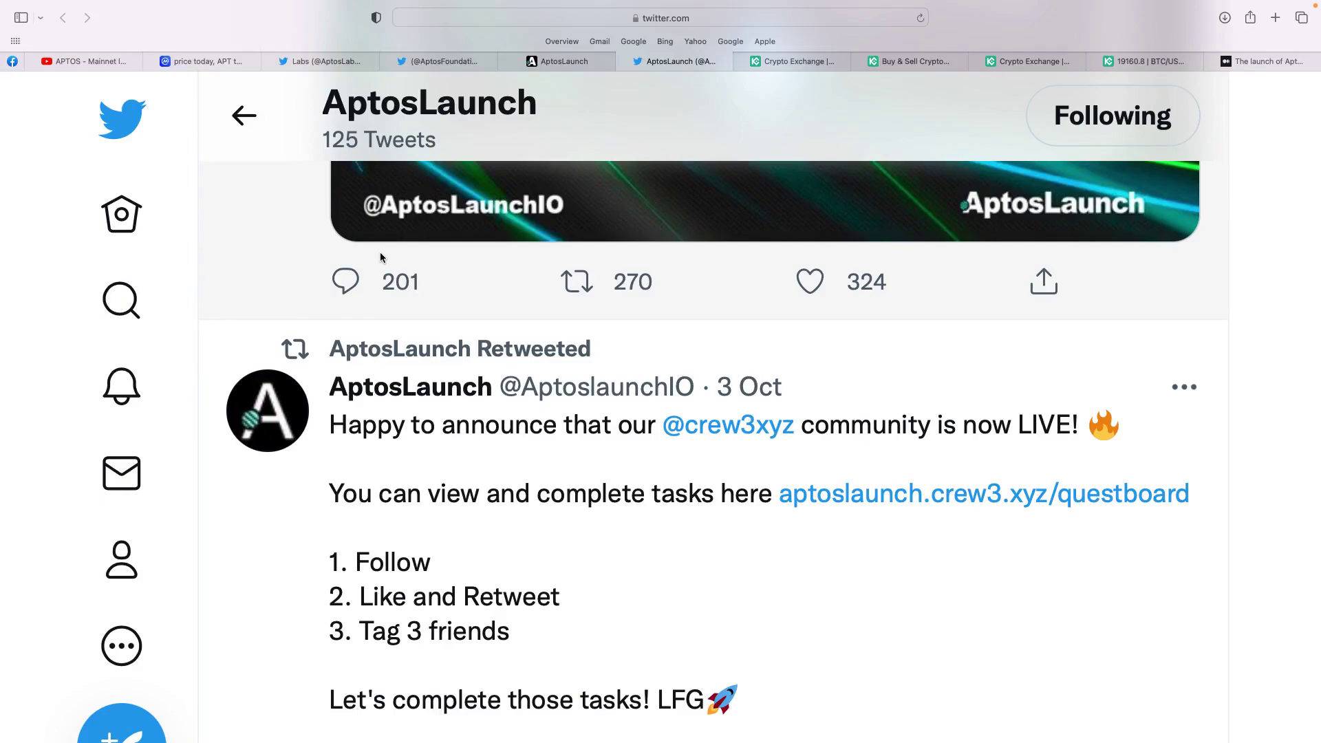
Step: Open KuCoin's Buy Crypto fast-trade form, set to spend GBP for USDT
click(819, 81)
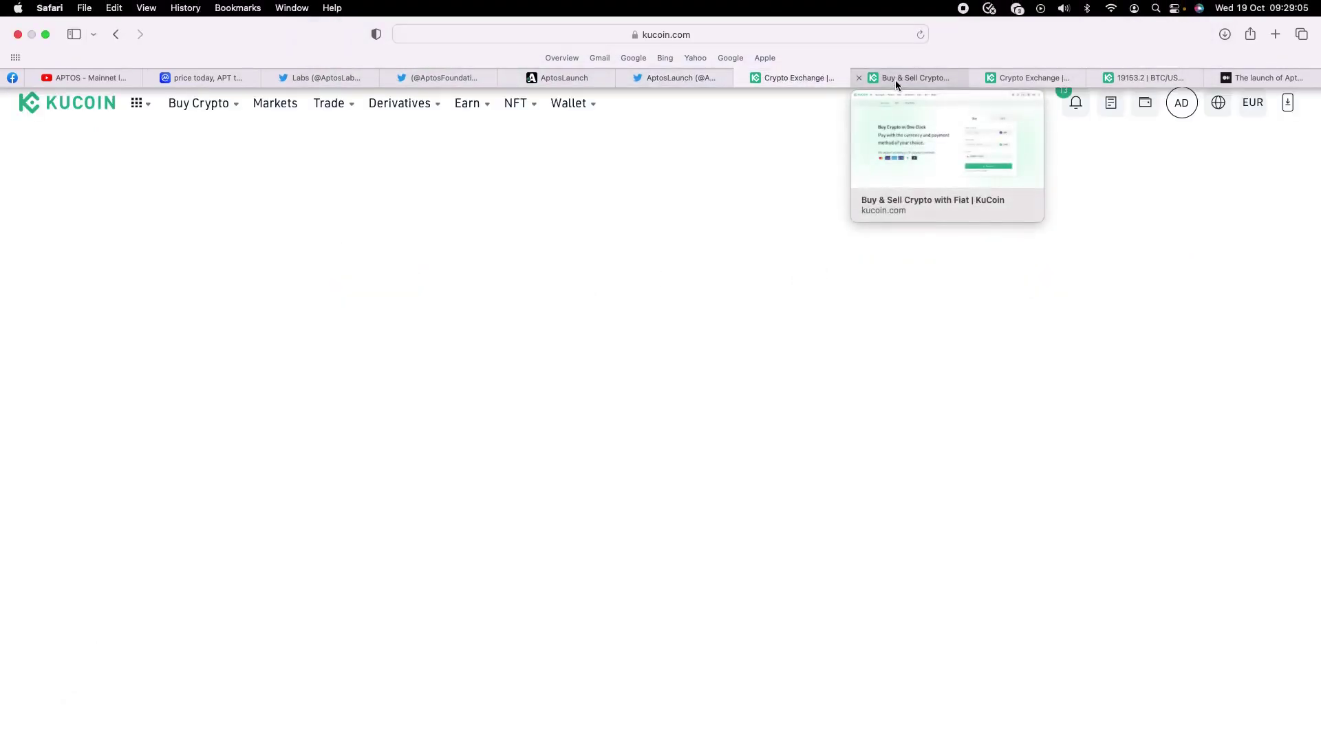
click(894, 80)
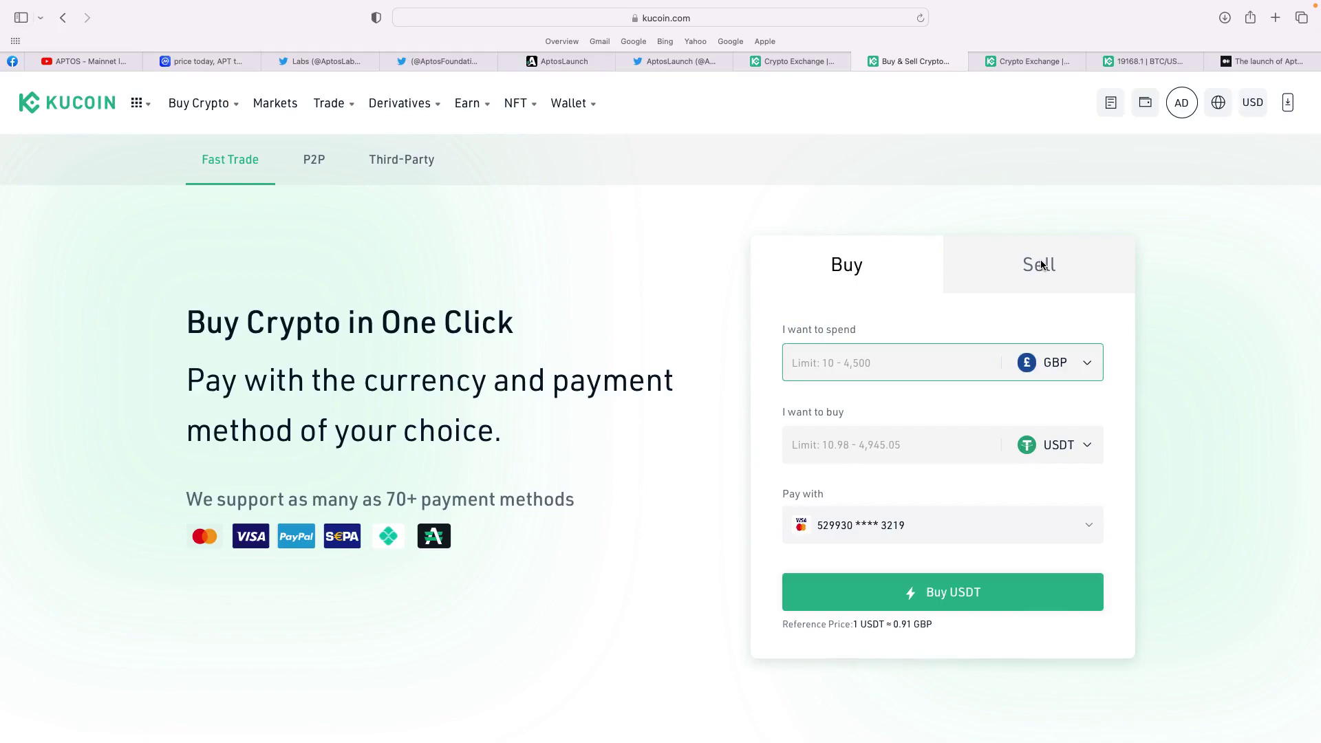
Step: Enter 15 as the GBP amount to spend on USDT
text(15)
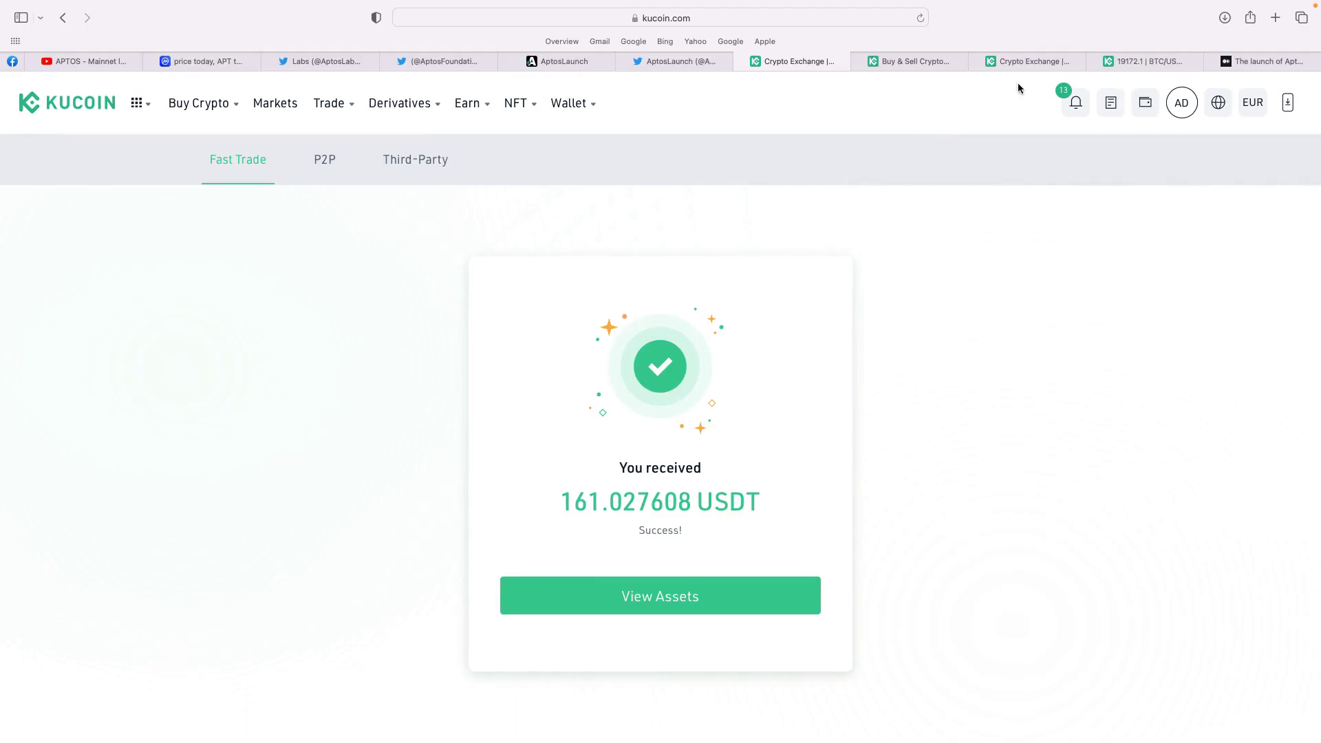
Step: Transfer all 161.02760842 USDT from the Main Account to the Trading Account
click(1022, 60)
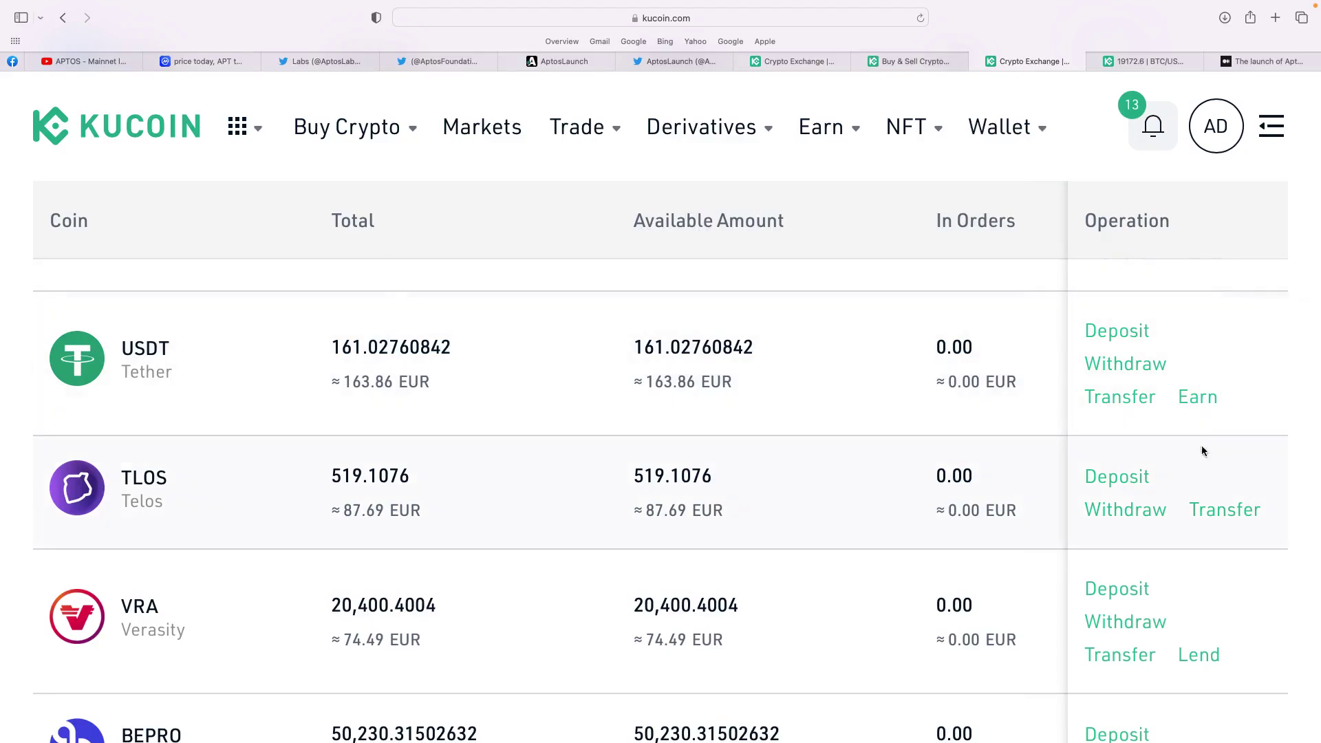
click(1124, 399)
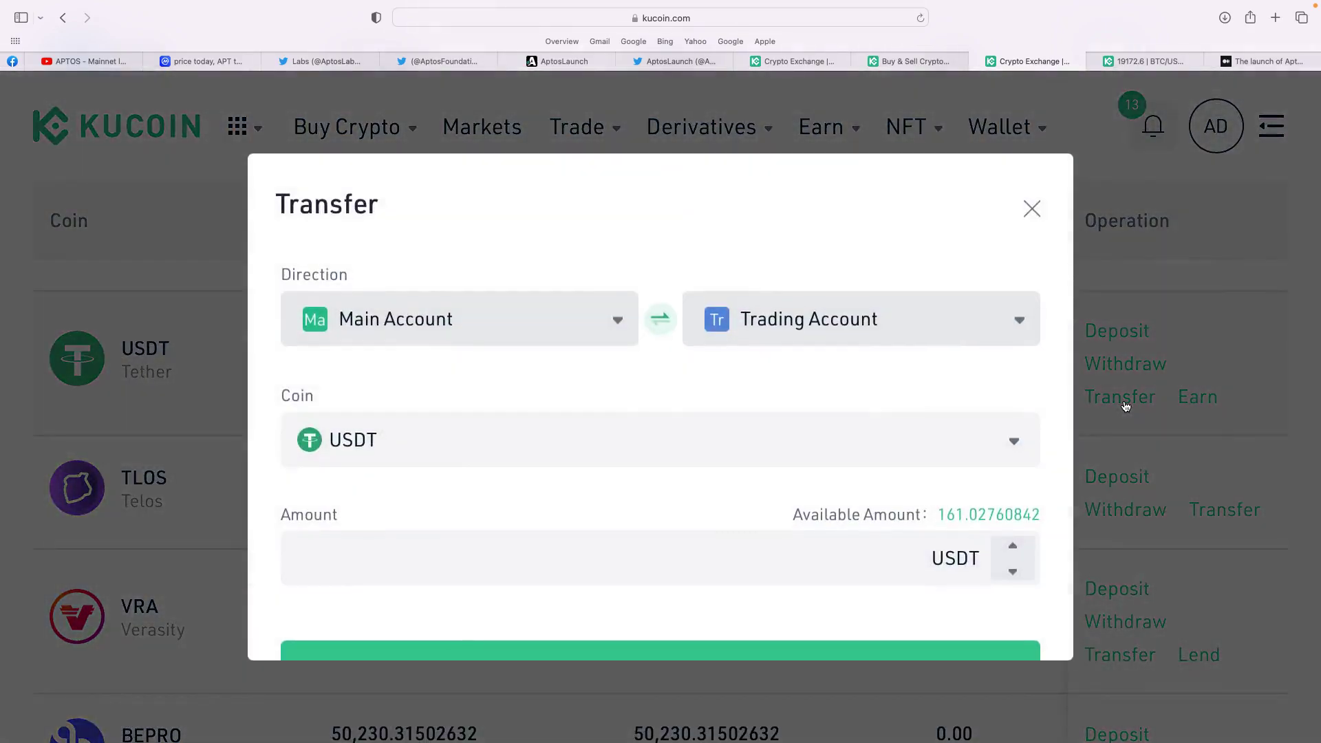
click(982, 515)
scroll(938, 545, down, 2)
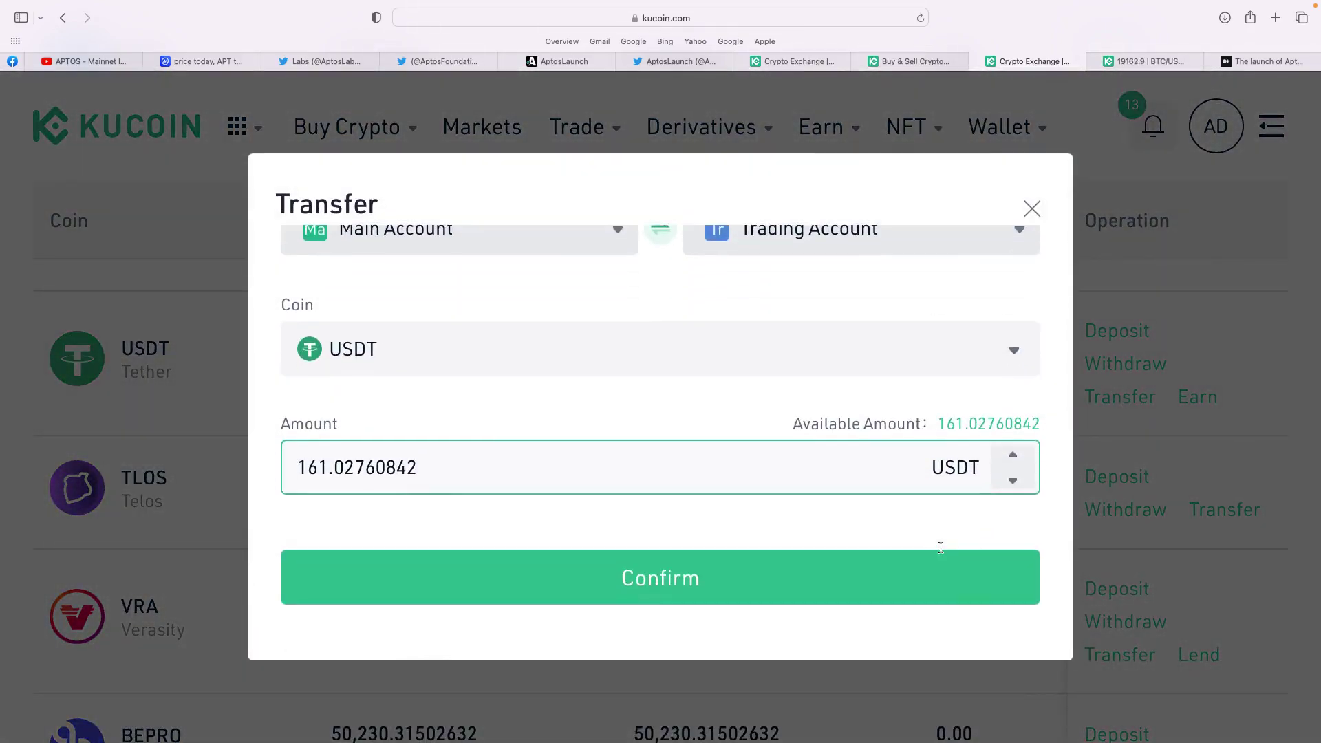
click(685, 582)
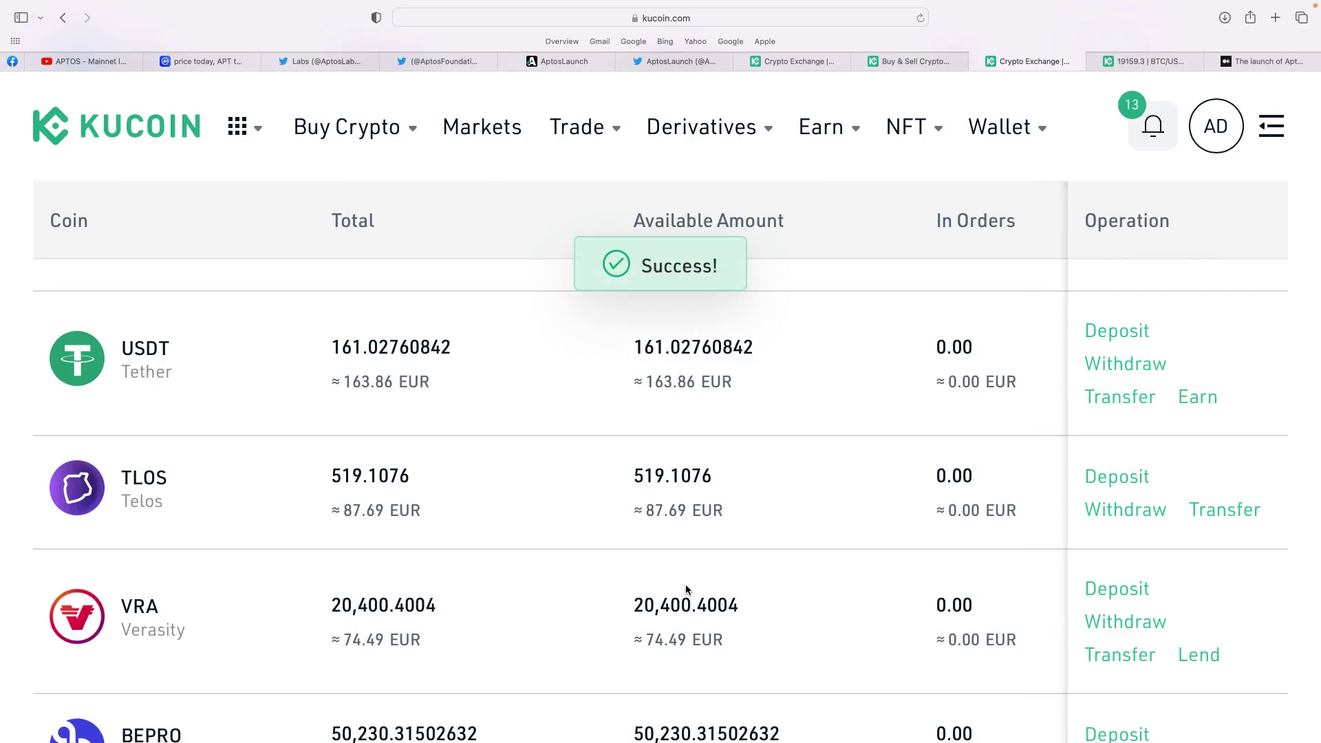
click(1135, 61)
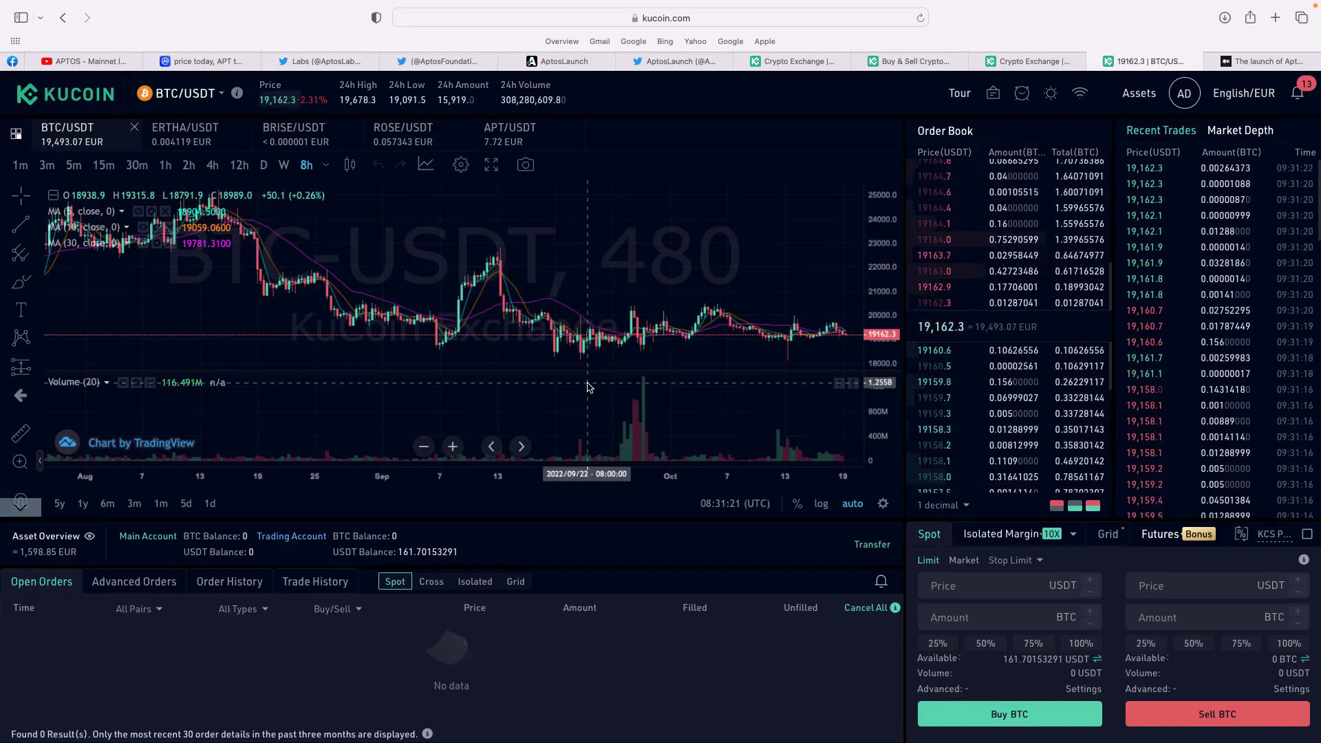
Step: Search KuCoin's trading market list for 'APT' to find the APT/USDT pair
mouse_move(952, 466)
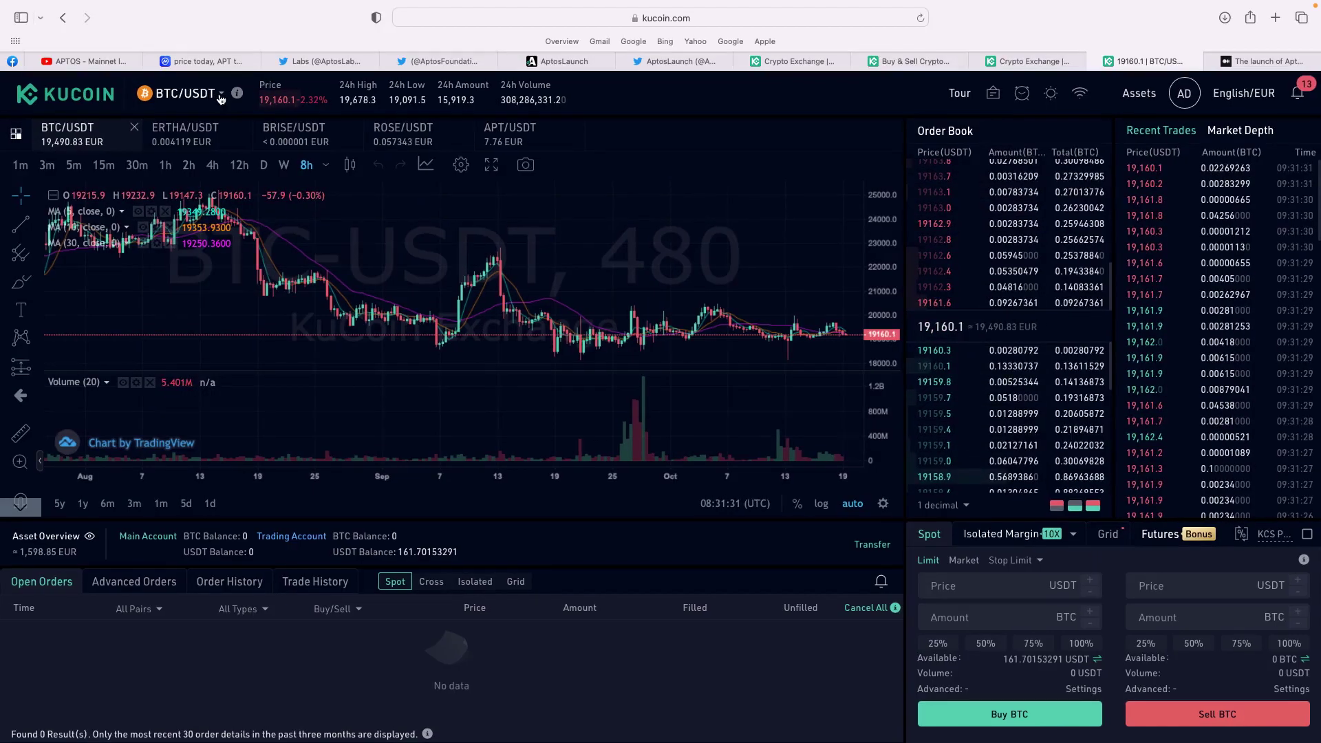
click(220, 96)
click(150, 138)
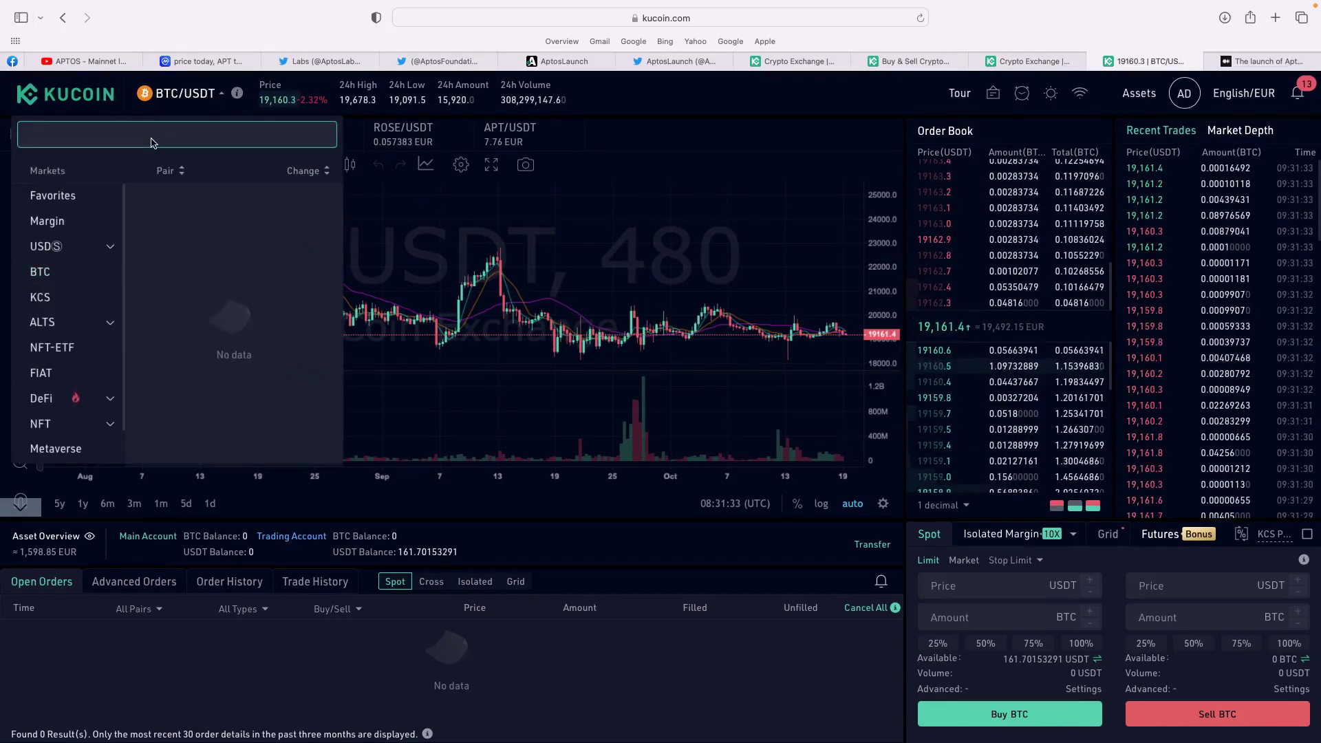
text(APT)
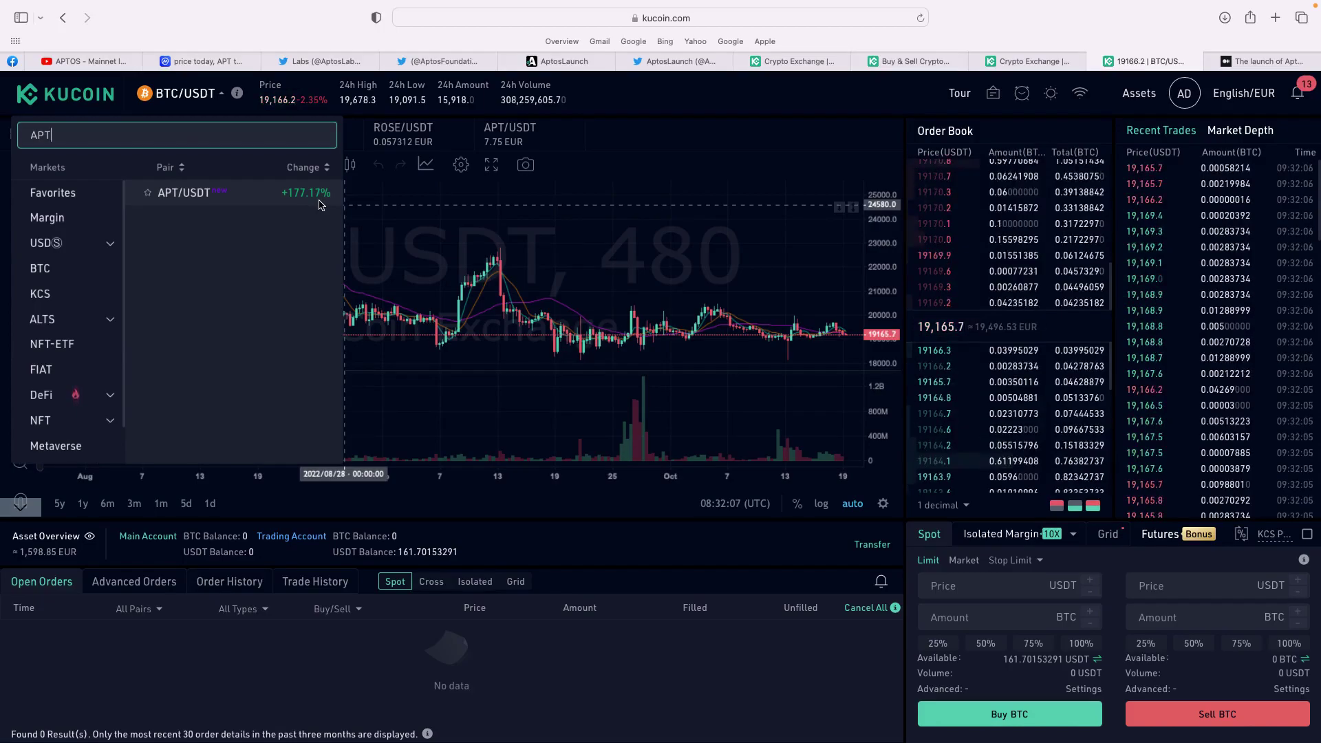
Step: Place a limit buy of 21.2765 APT at 7.6000 USDT using 100% of the USDT balance, confirming with the trading password
click(208, 196)
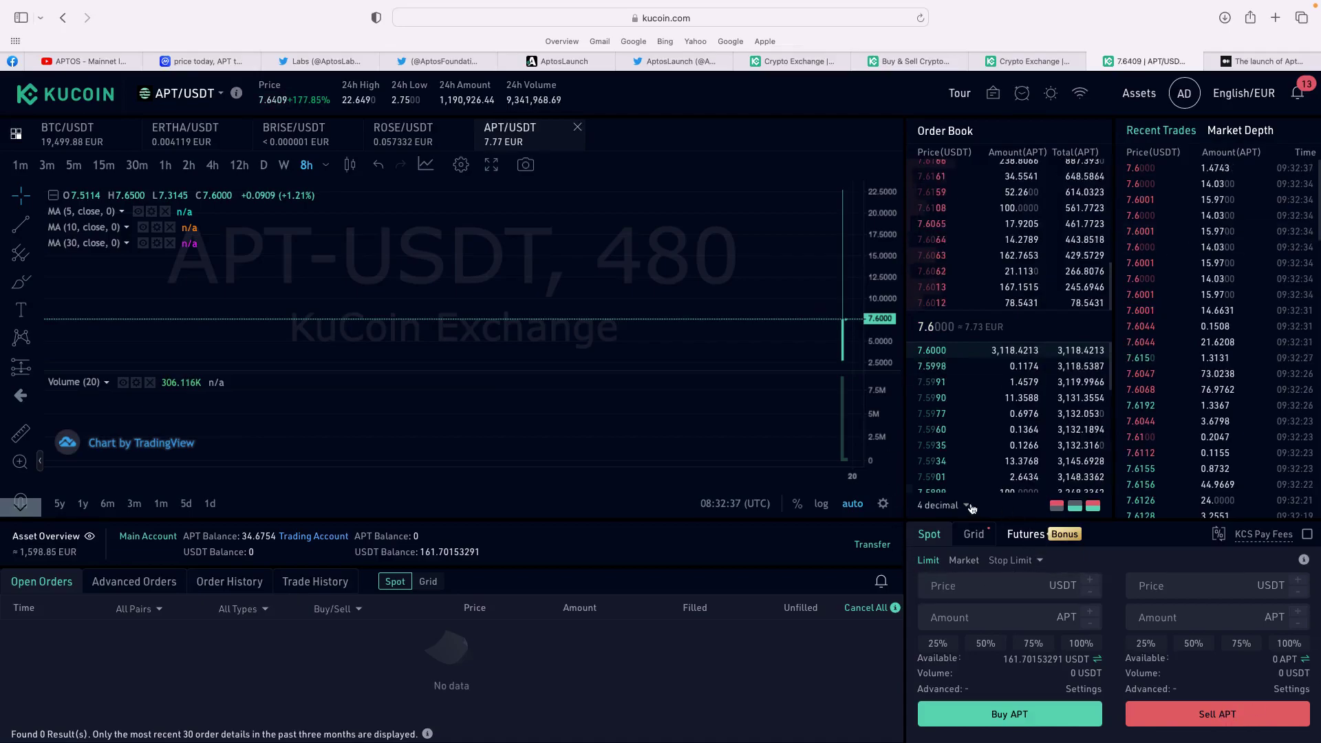
mouse_move(966, 426)
click(934, 351)
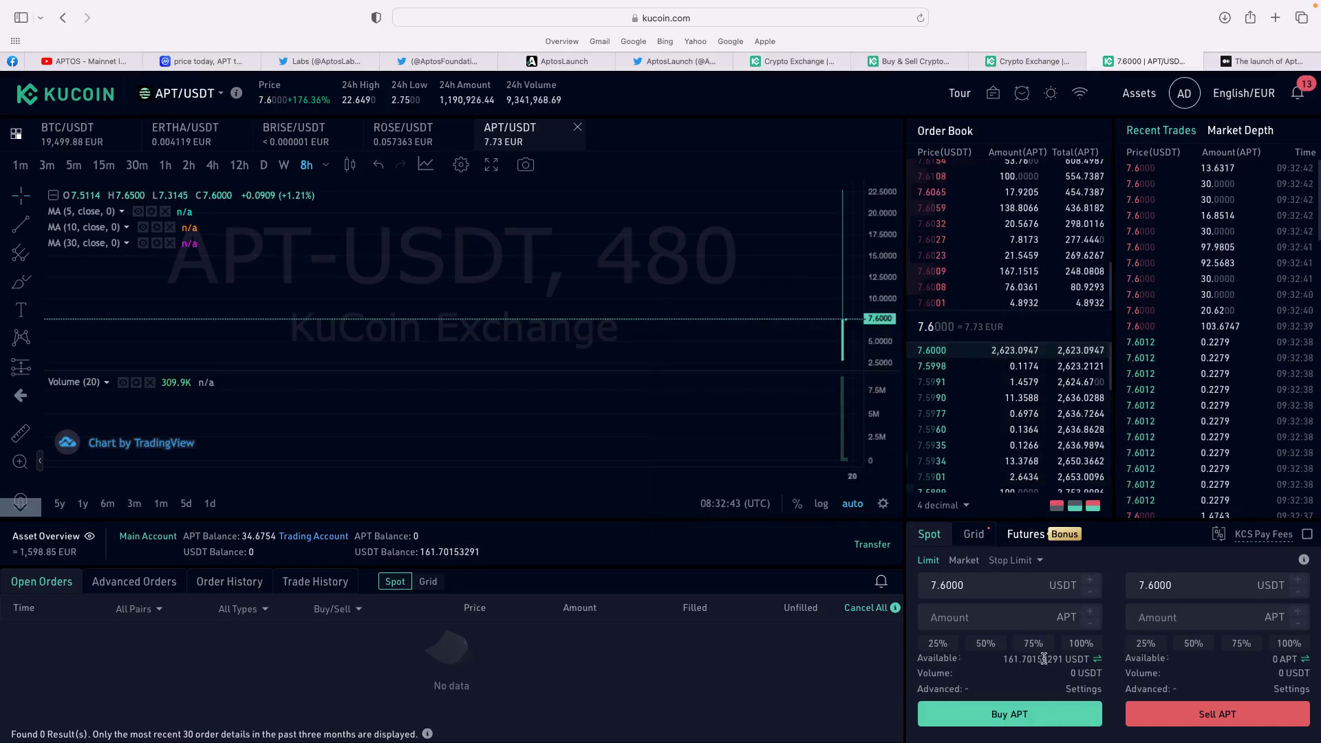
click(1078, 643)
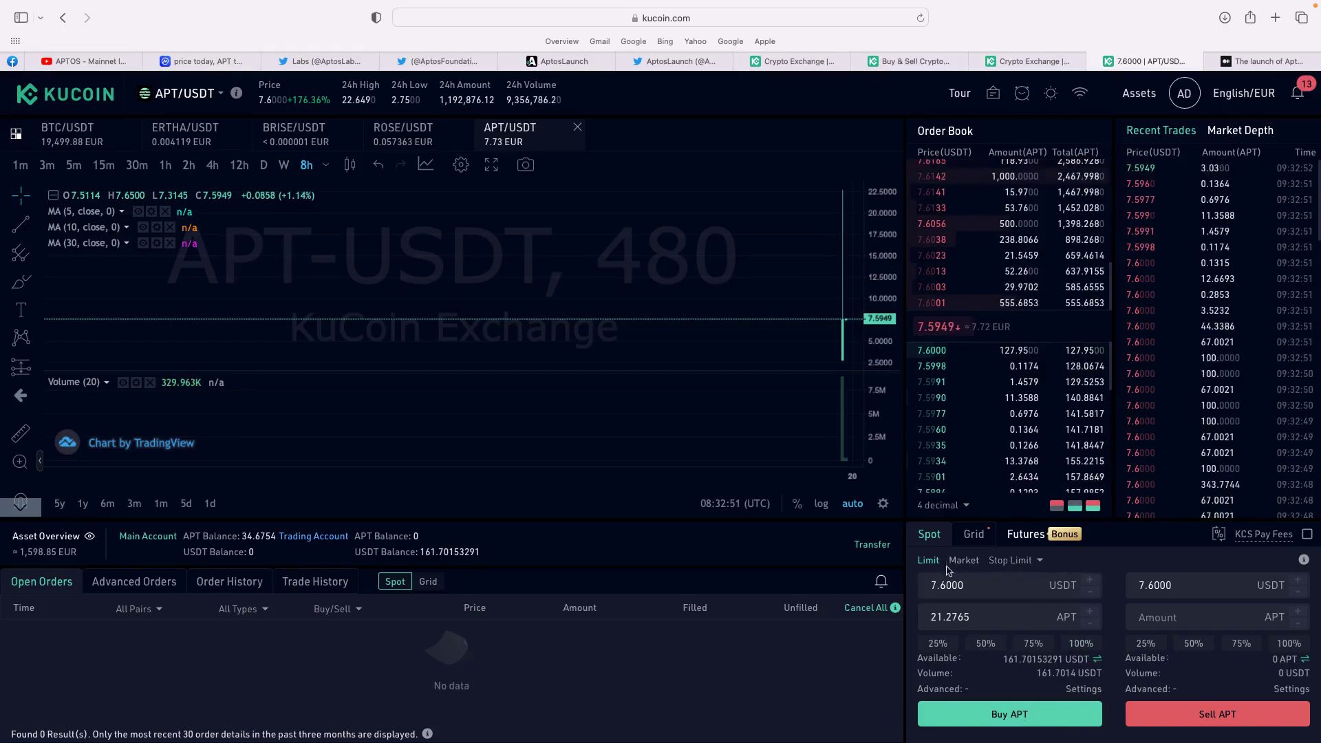
click(1016, 721)
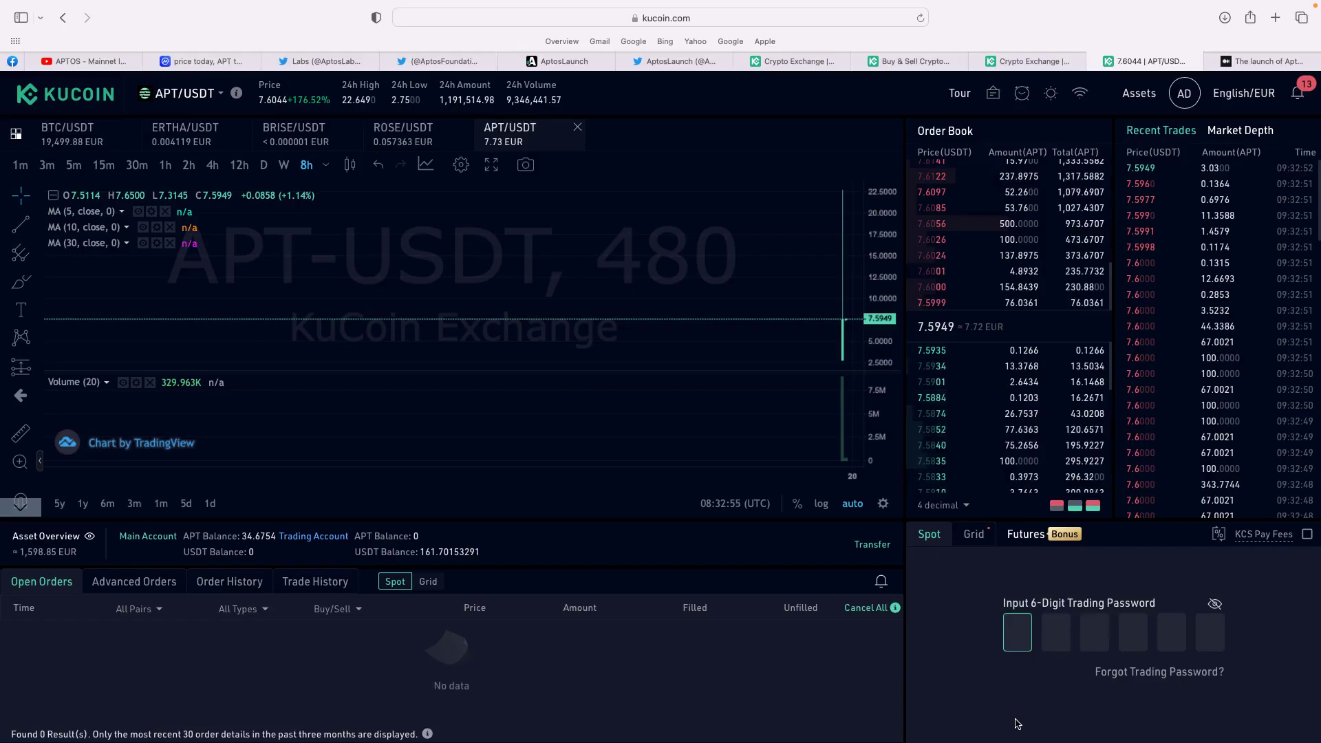
text(******)
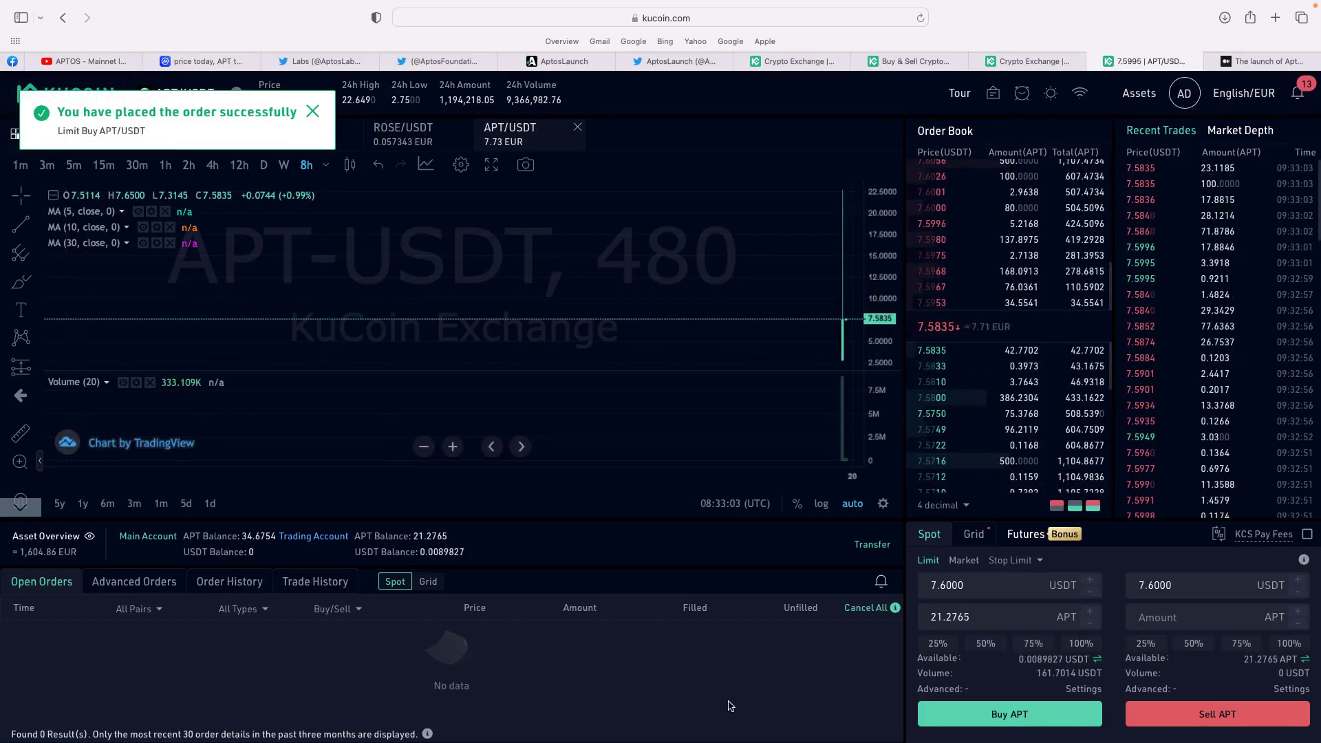
scroll(708, 693, down, 1)
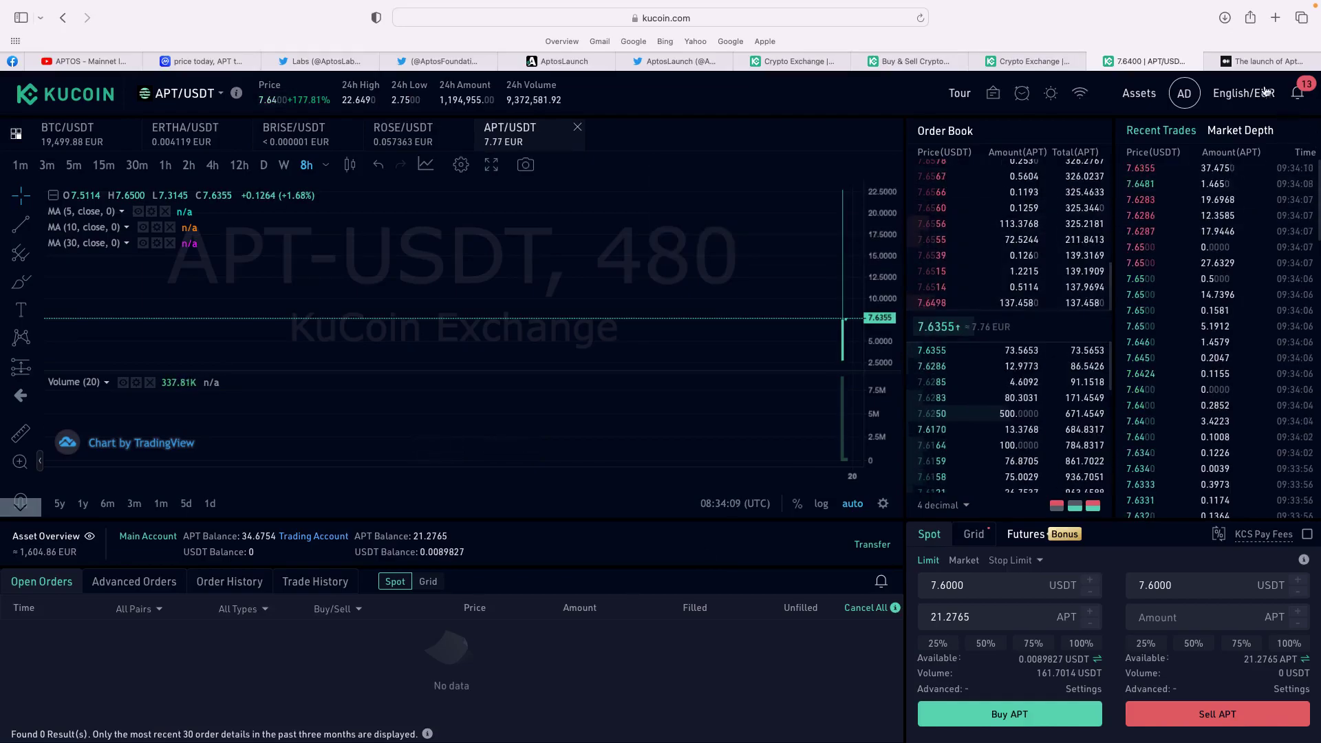
mouse_move(1261, 71)
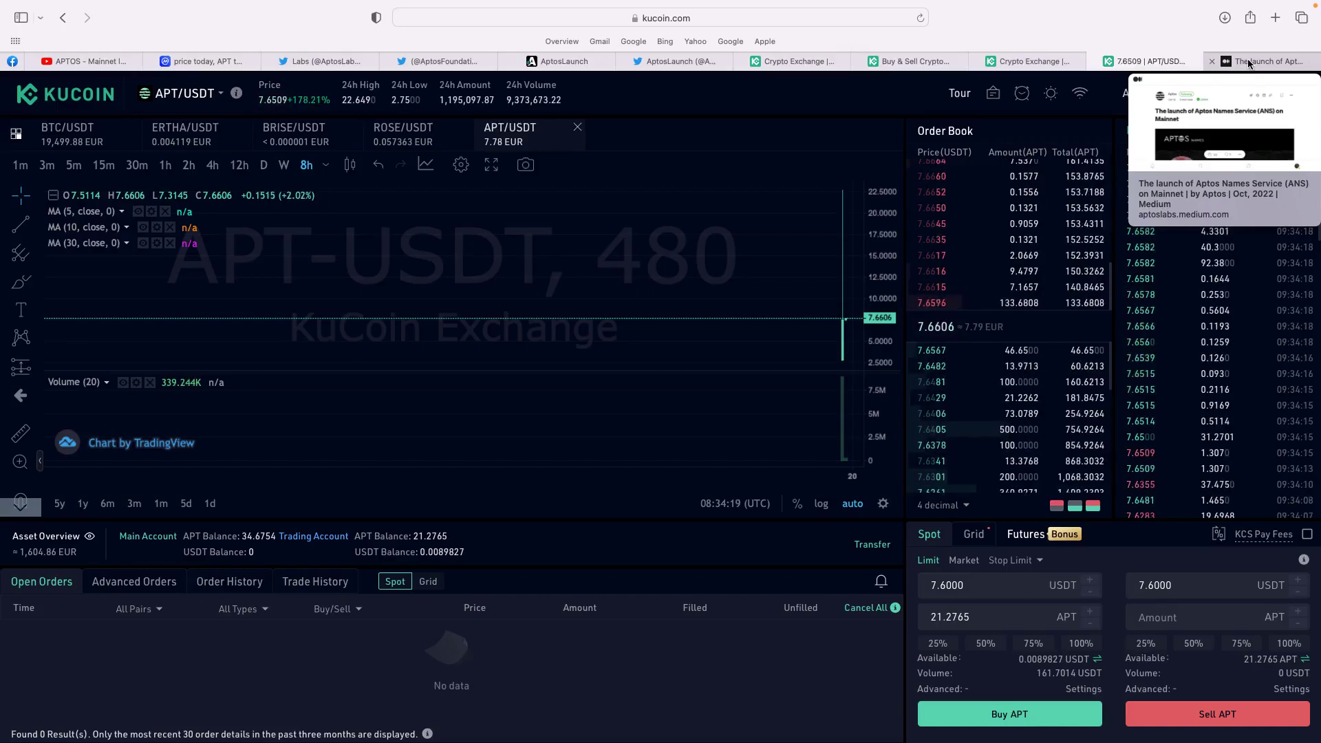
click(1249, 62)
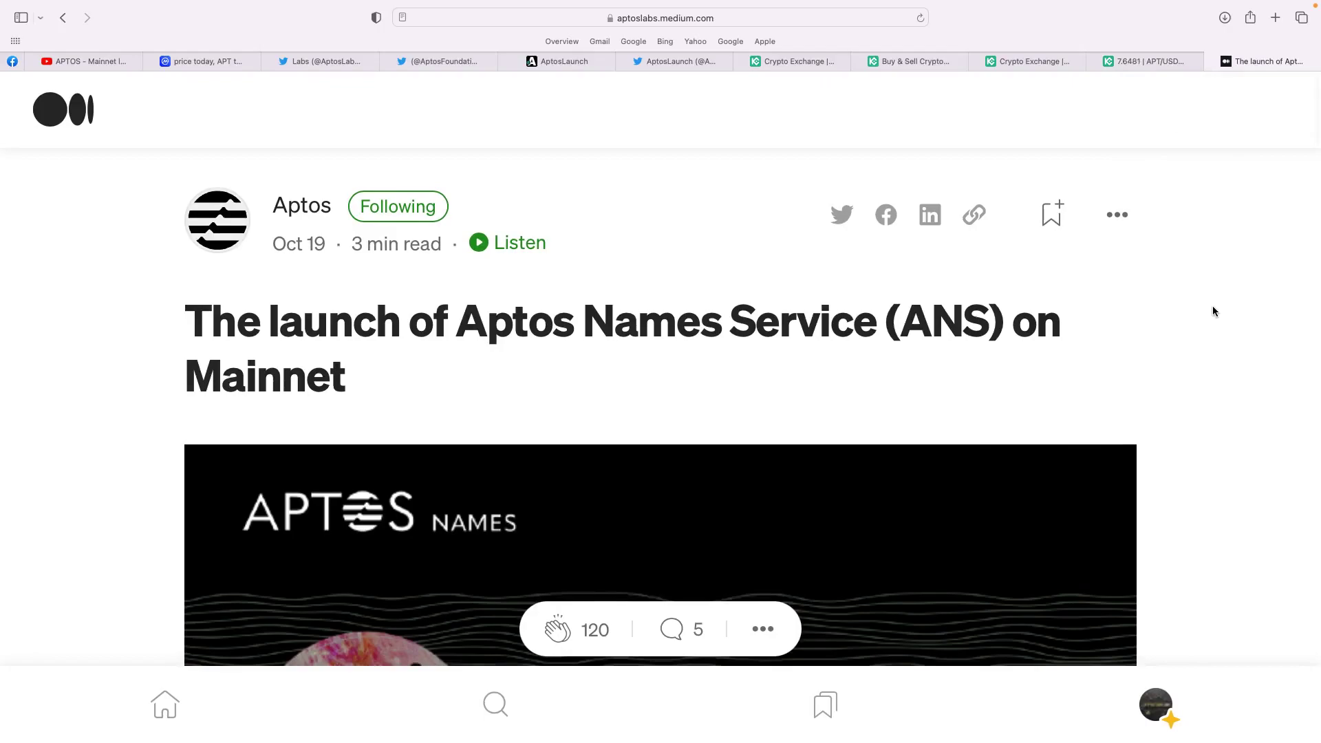
Step: Scroll the Medium ANS launch article down to its 'How to Get your Aptos Name' section on 3+ character names
scroll(1213, 310, down, 1)
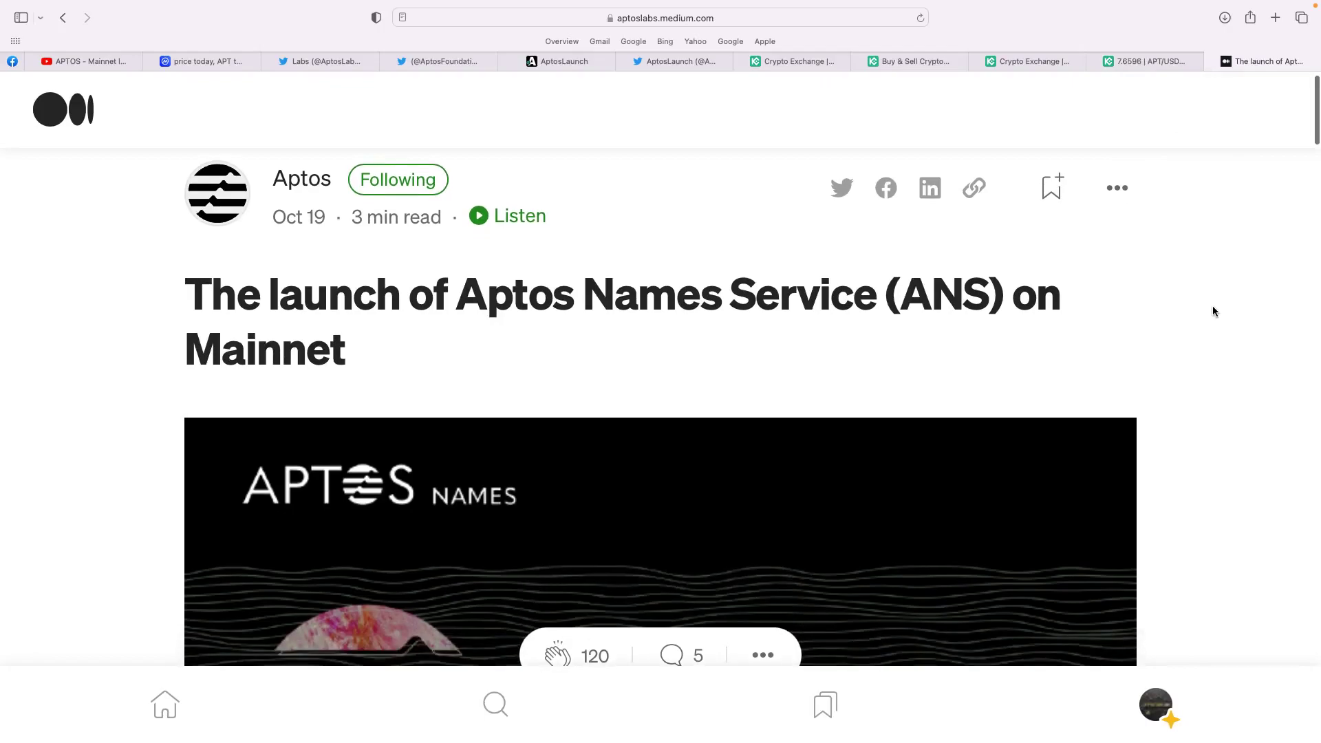
scroll(1213, 308, down, 1)
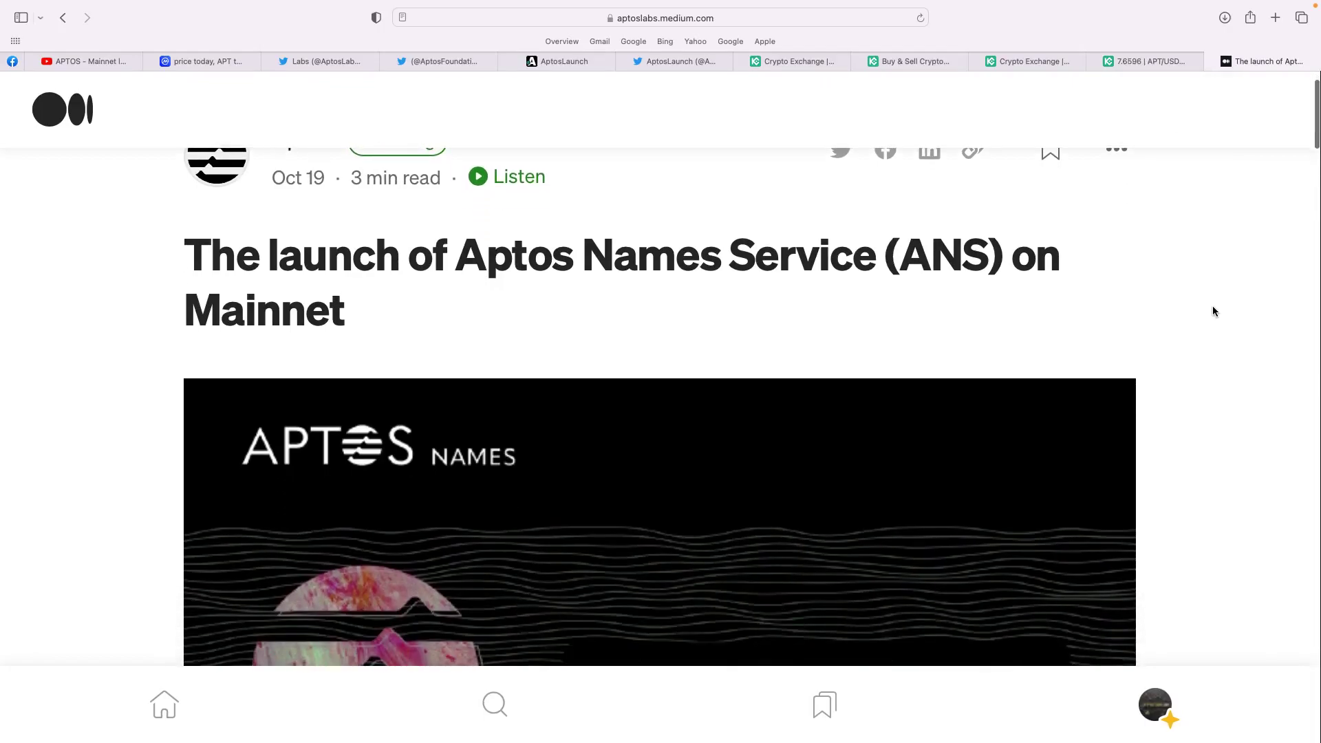
scroll(1213, 309, down, 10)
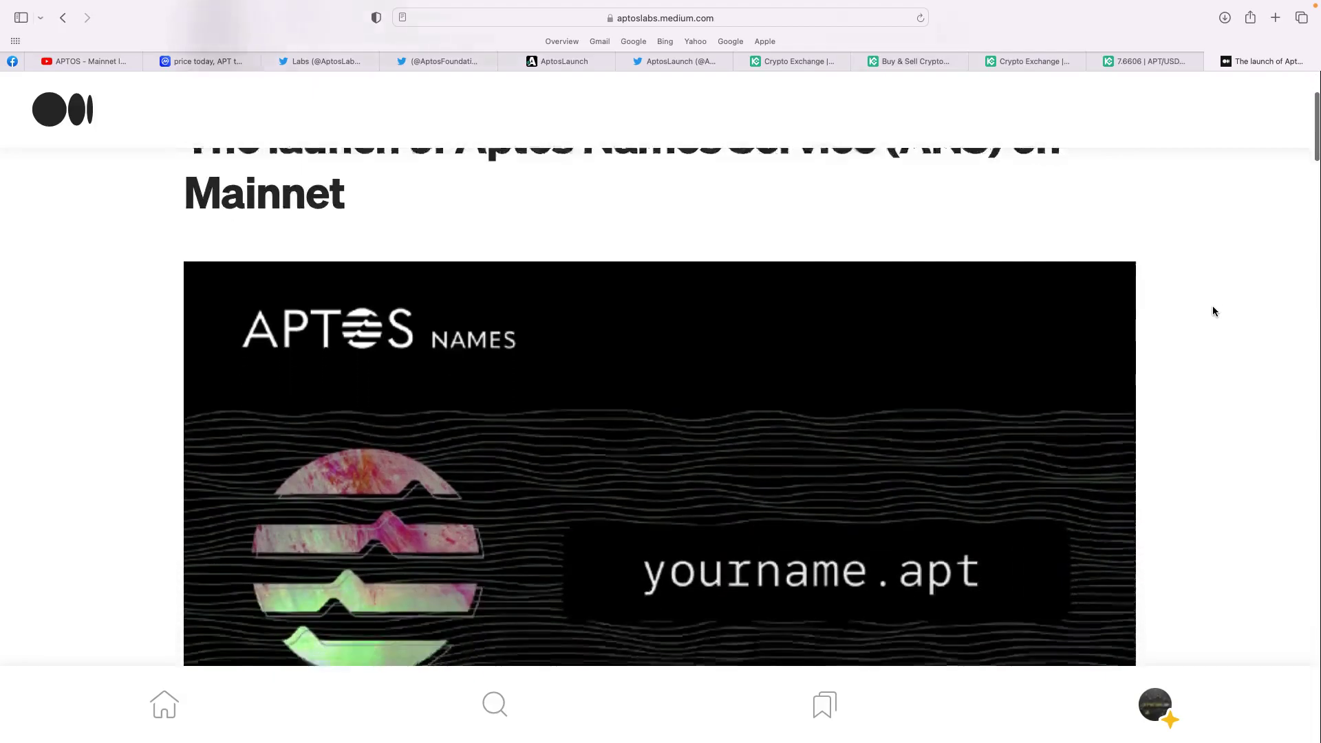
scroll(1212, 311, down, 2)
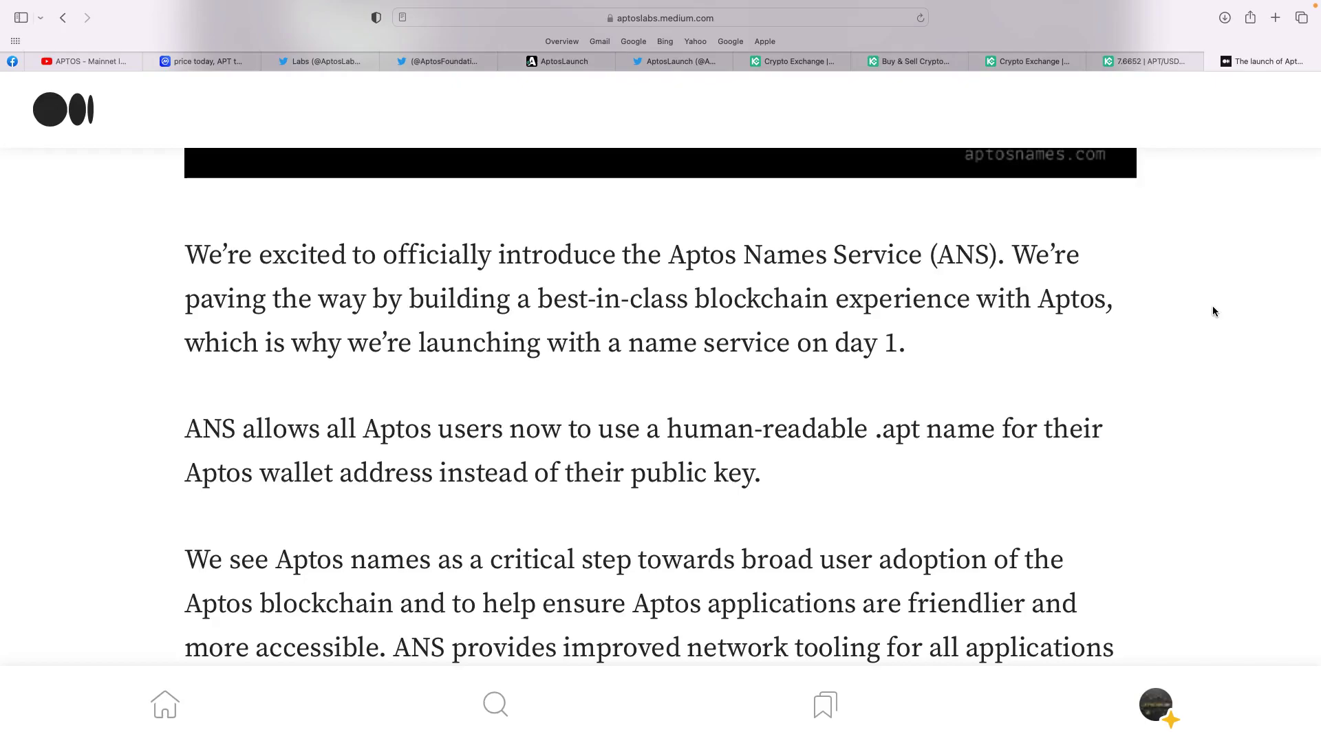
scroll(1212, 306, down, 3)
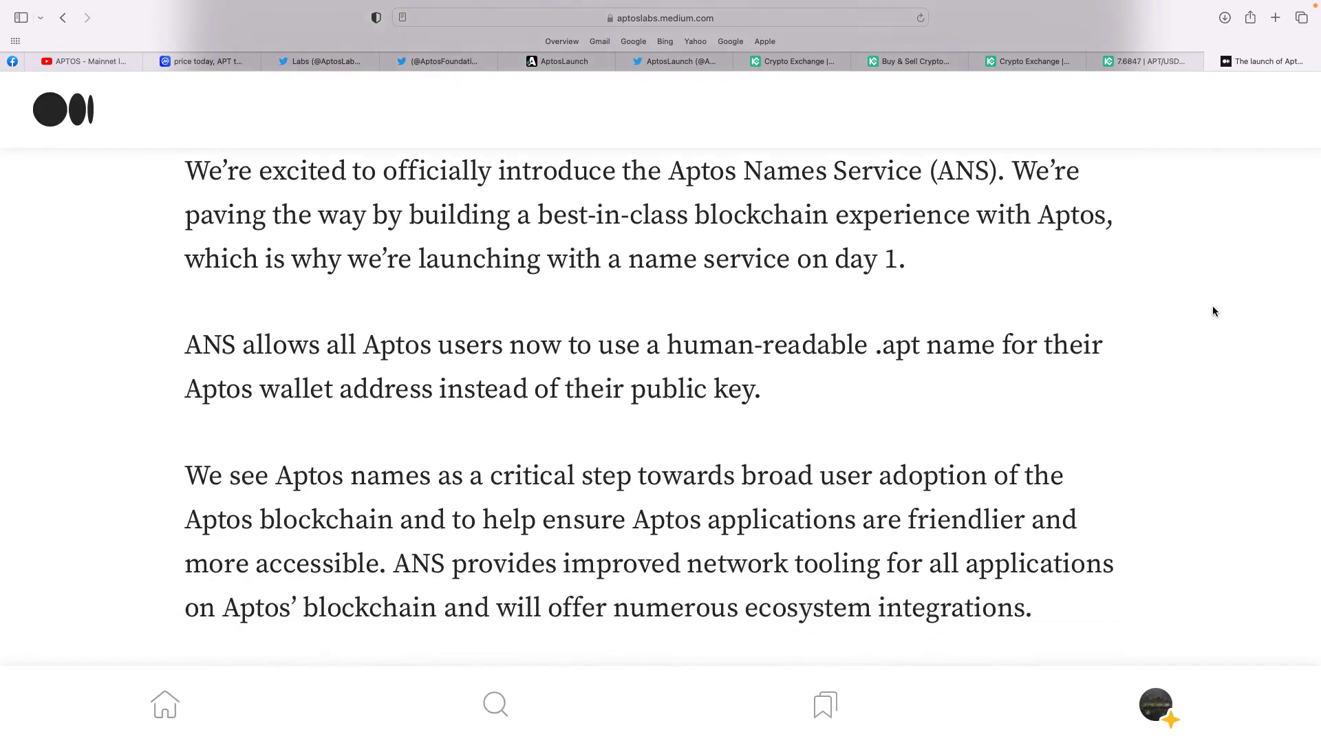
scroll(1212, 311, down, 5)
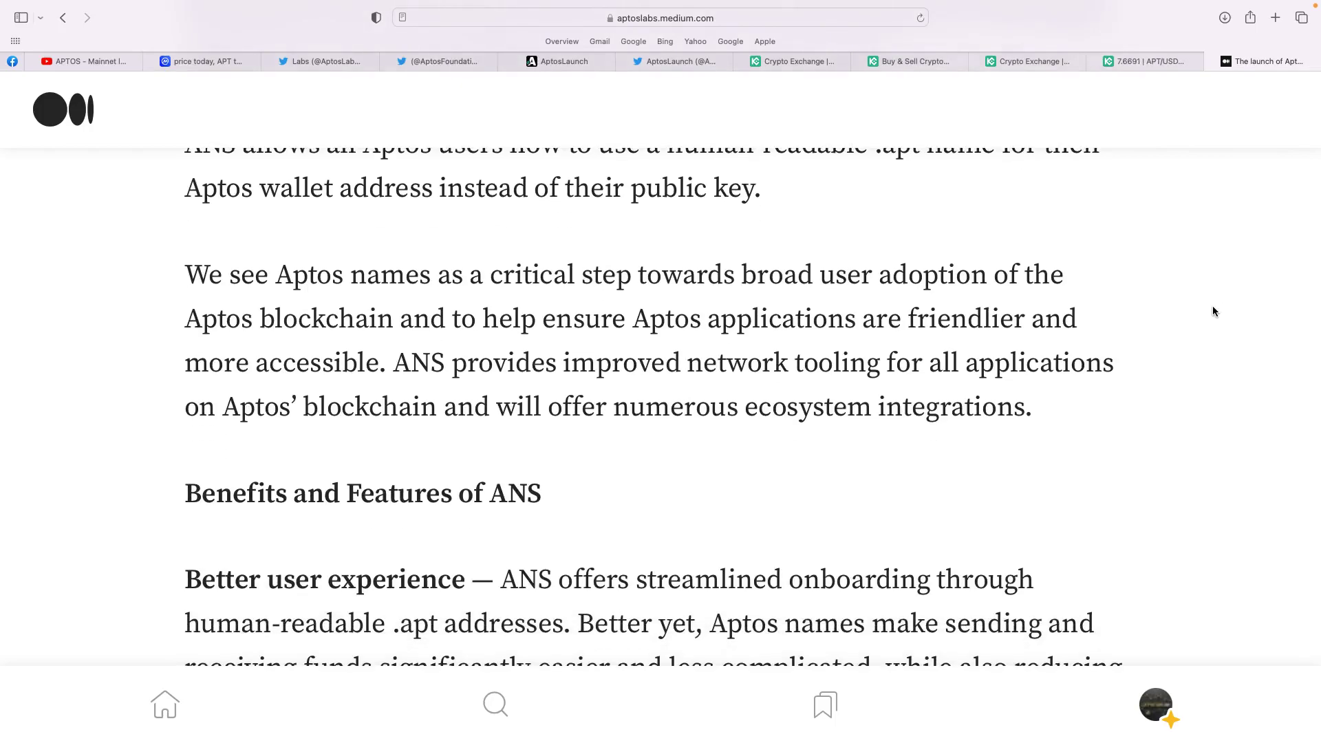
scroll(1214, 310, down, 8)
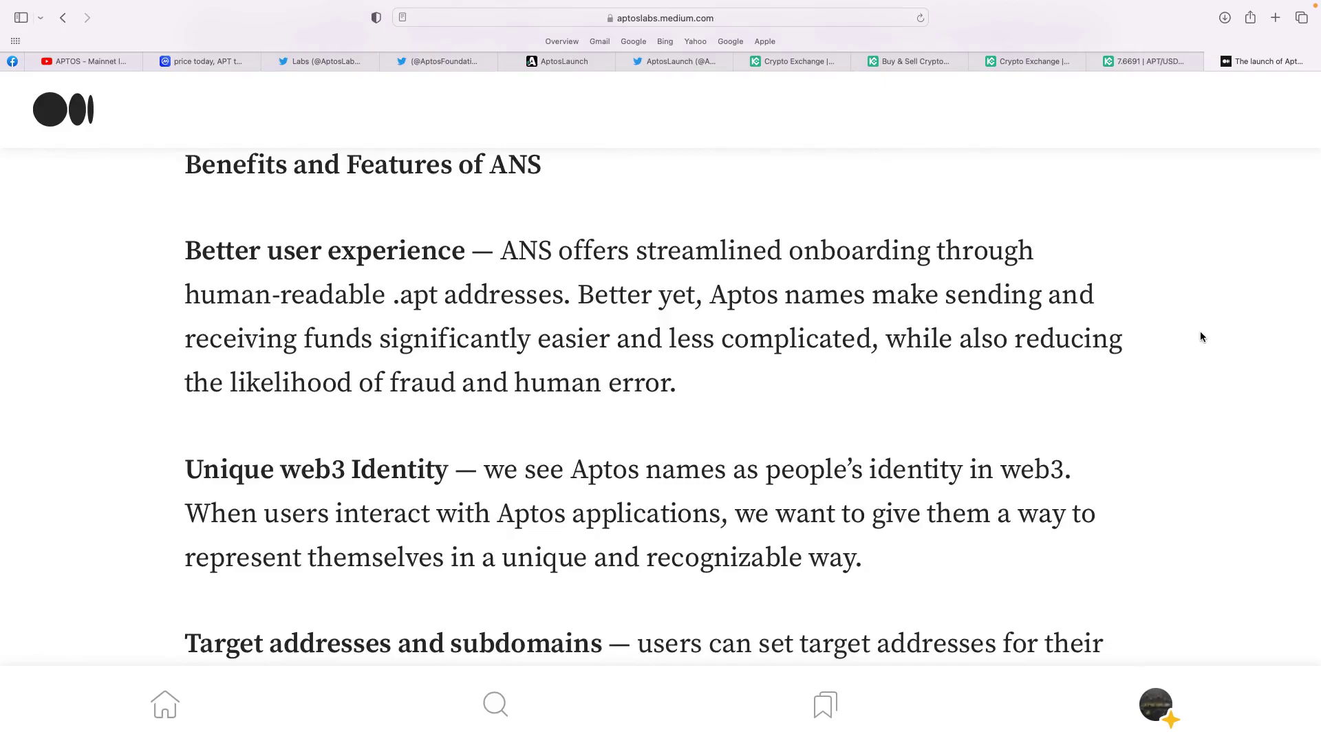
scroll(1201, 337, down, 2)
scroll(1201, 336, down, 6)
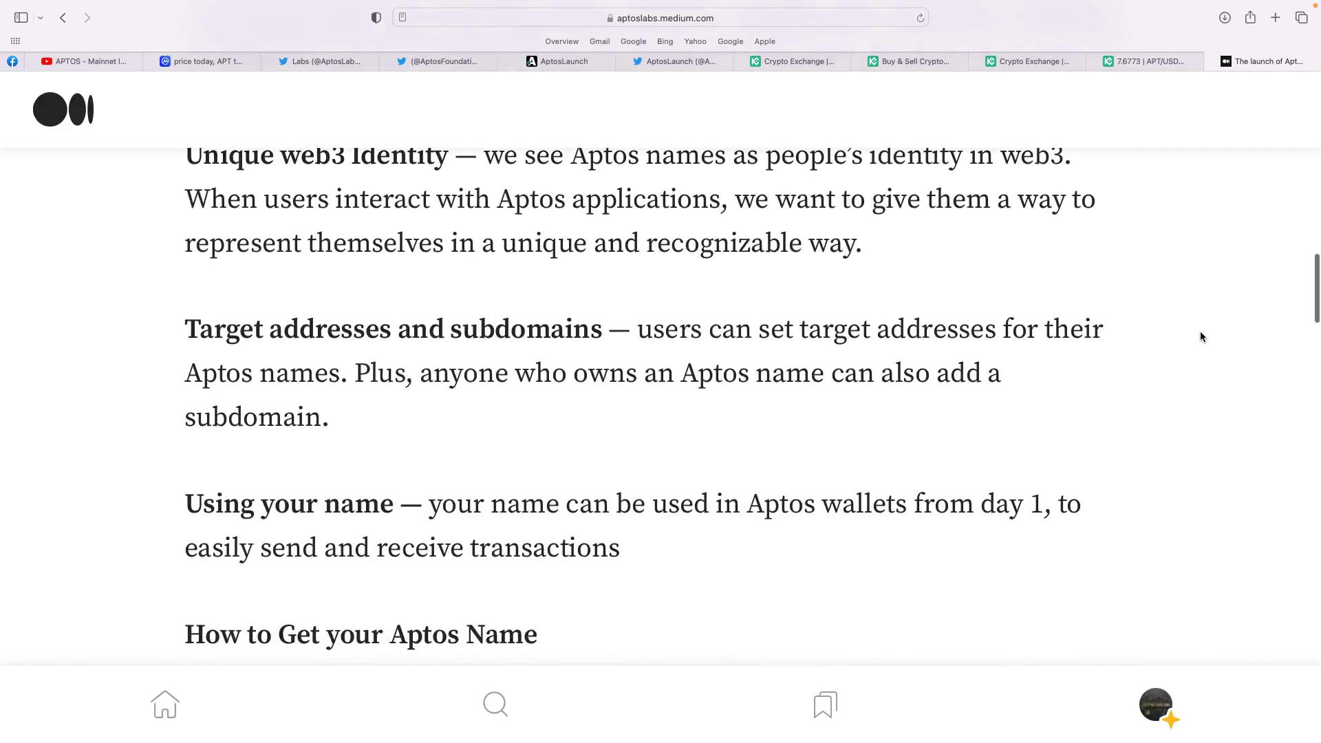
scroll(1201, 336, down, 7)
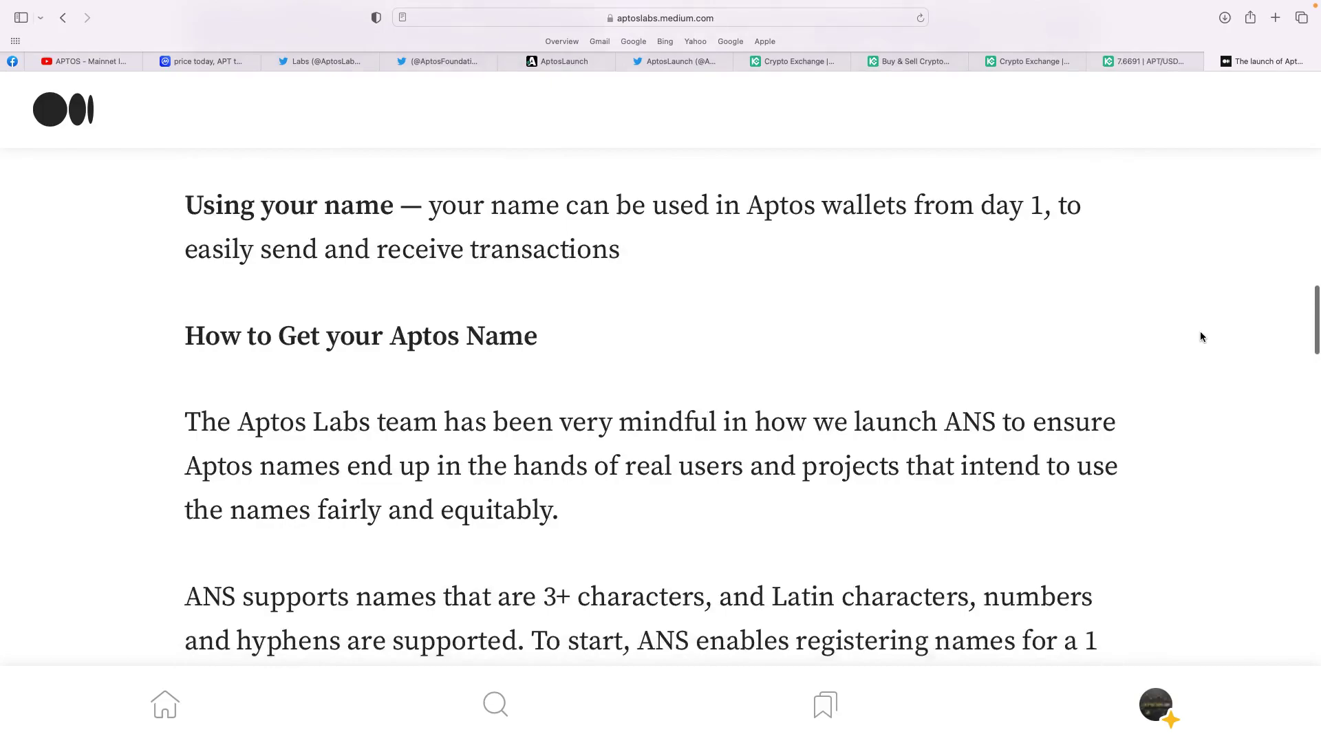
scroll(1201, 336, down, 5)
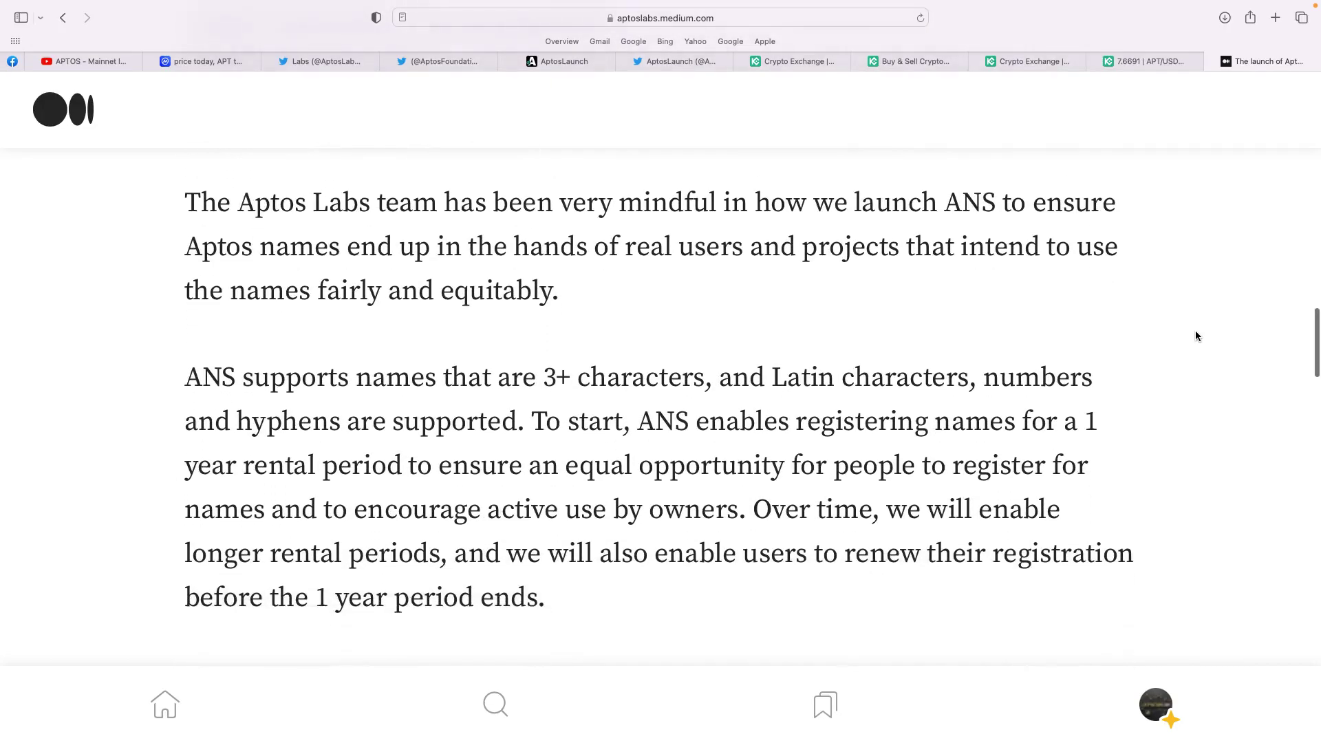